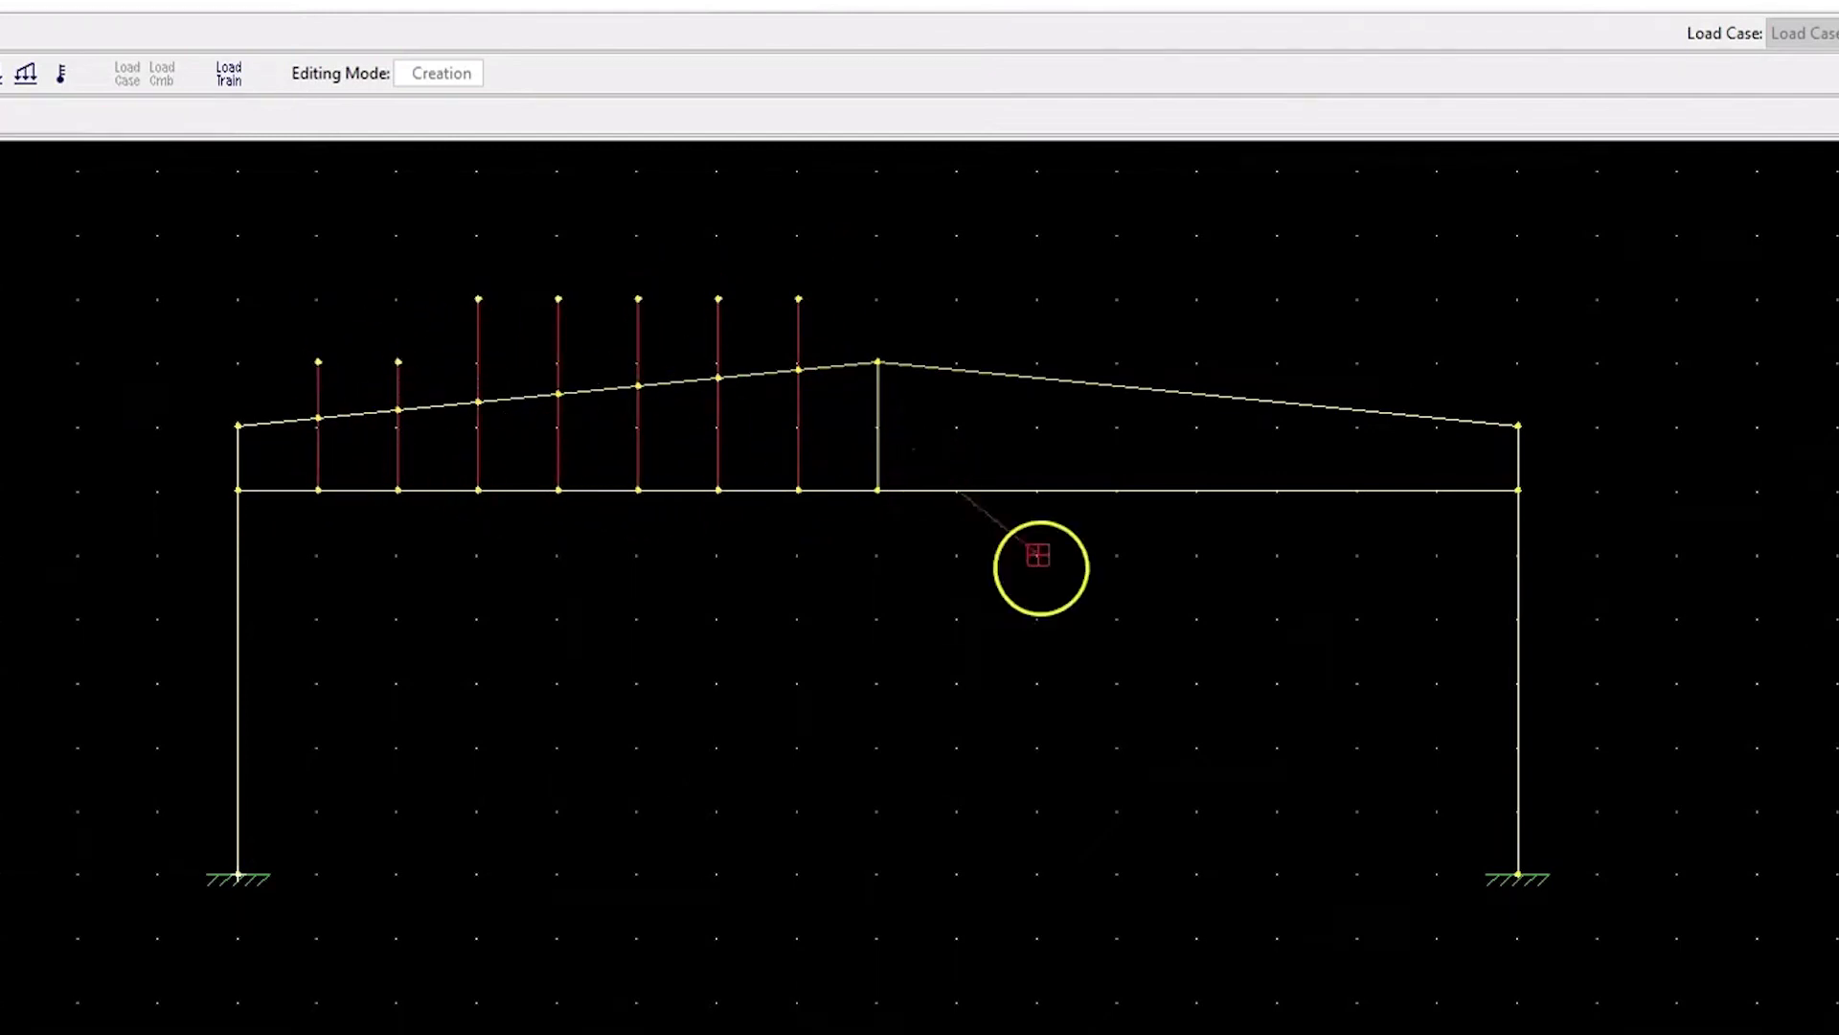
Delete the frame's right half and the stray vertical ends above the left half's top chord.
left_click(1524, 640)
left_click_drag(818, 319, 542, 346)
key("Delete")
key("Delete")
left_click_drag(500, 336, 391, 377)
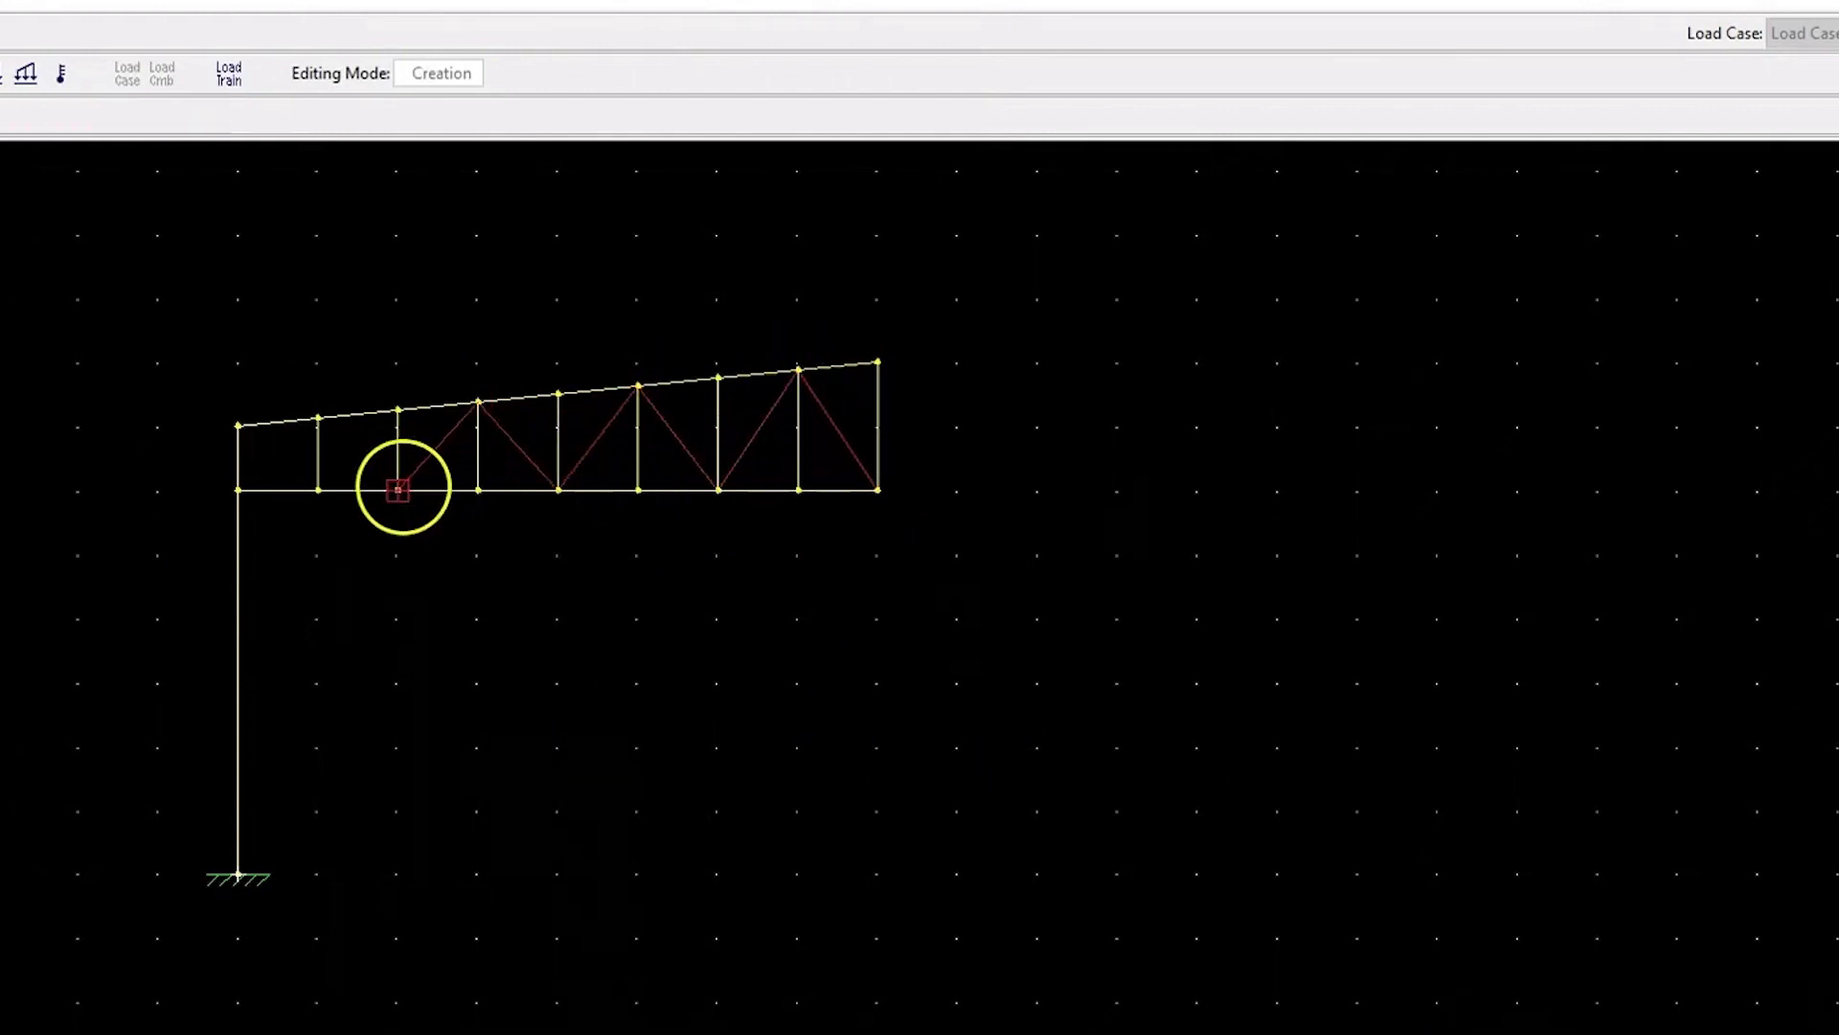
Complete the zigzag diagonals of the left half truss up to the column and leave member creation.
scroll(343, 526, "up", 4)
key("Escape")
key("Escape")
scroll(475, 548, "down", 2)
middle_click_drag(1018, 431, 788, 435)
scroll(789, 434, "down", 1)
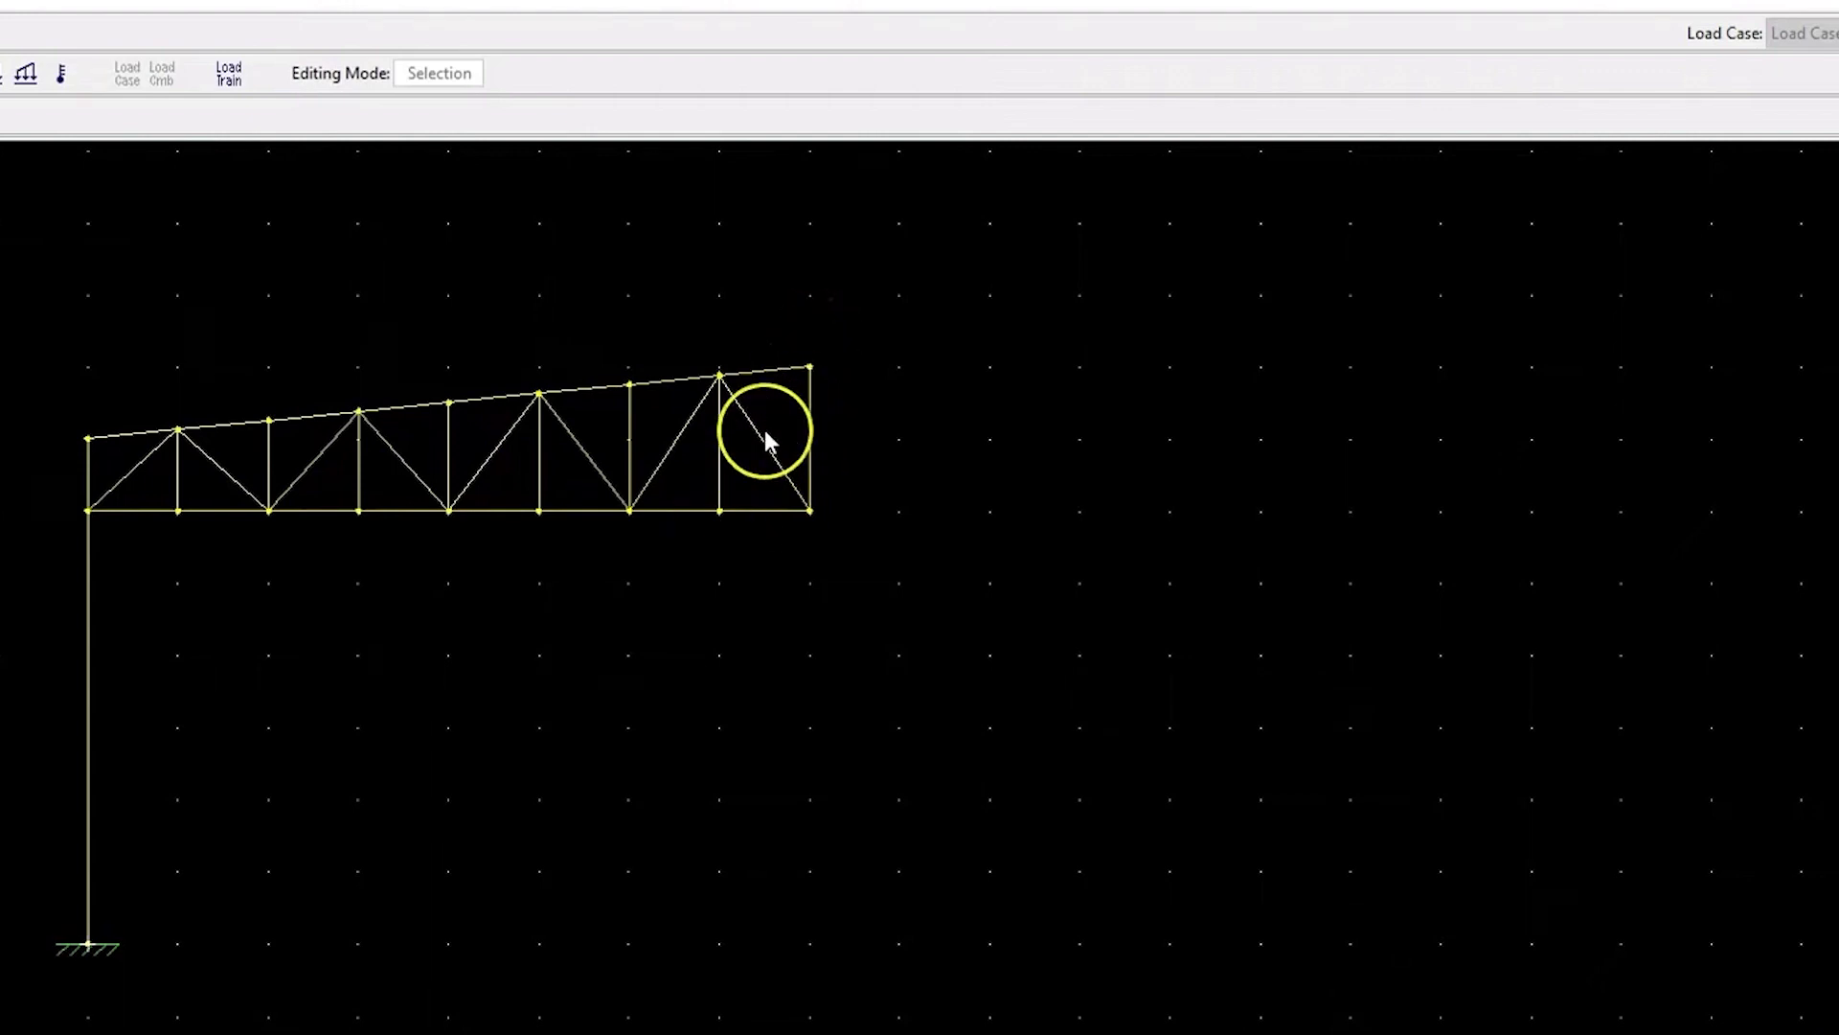
scroll(374, 501, "down", 2)
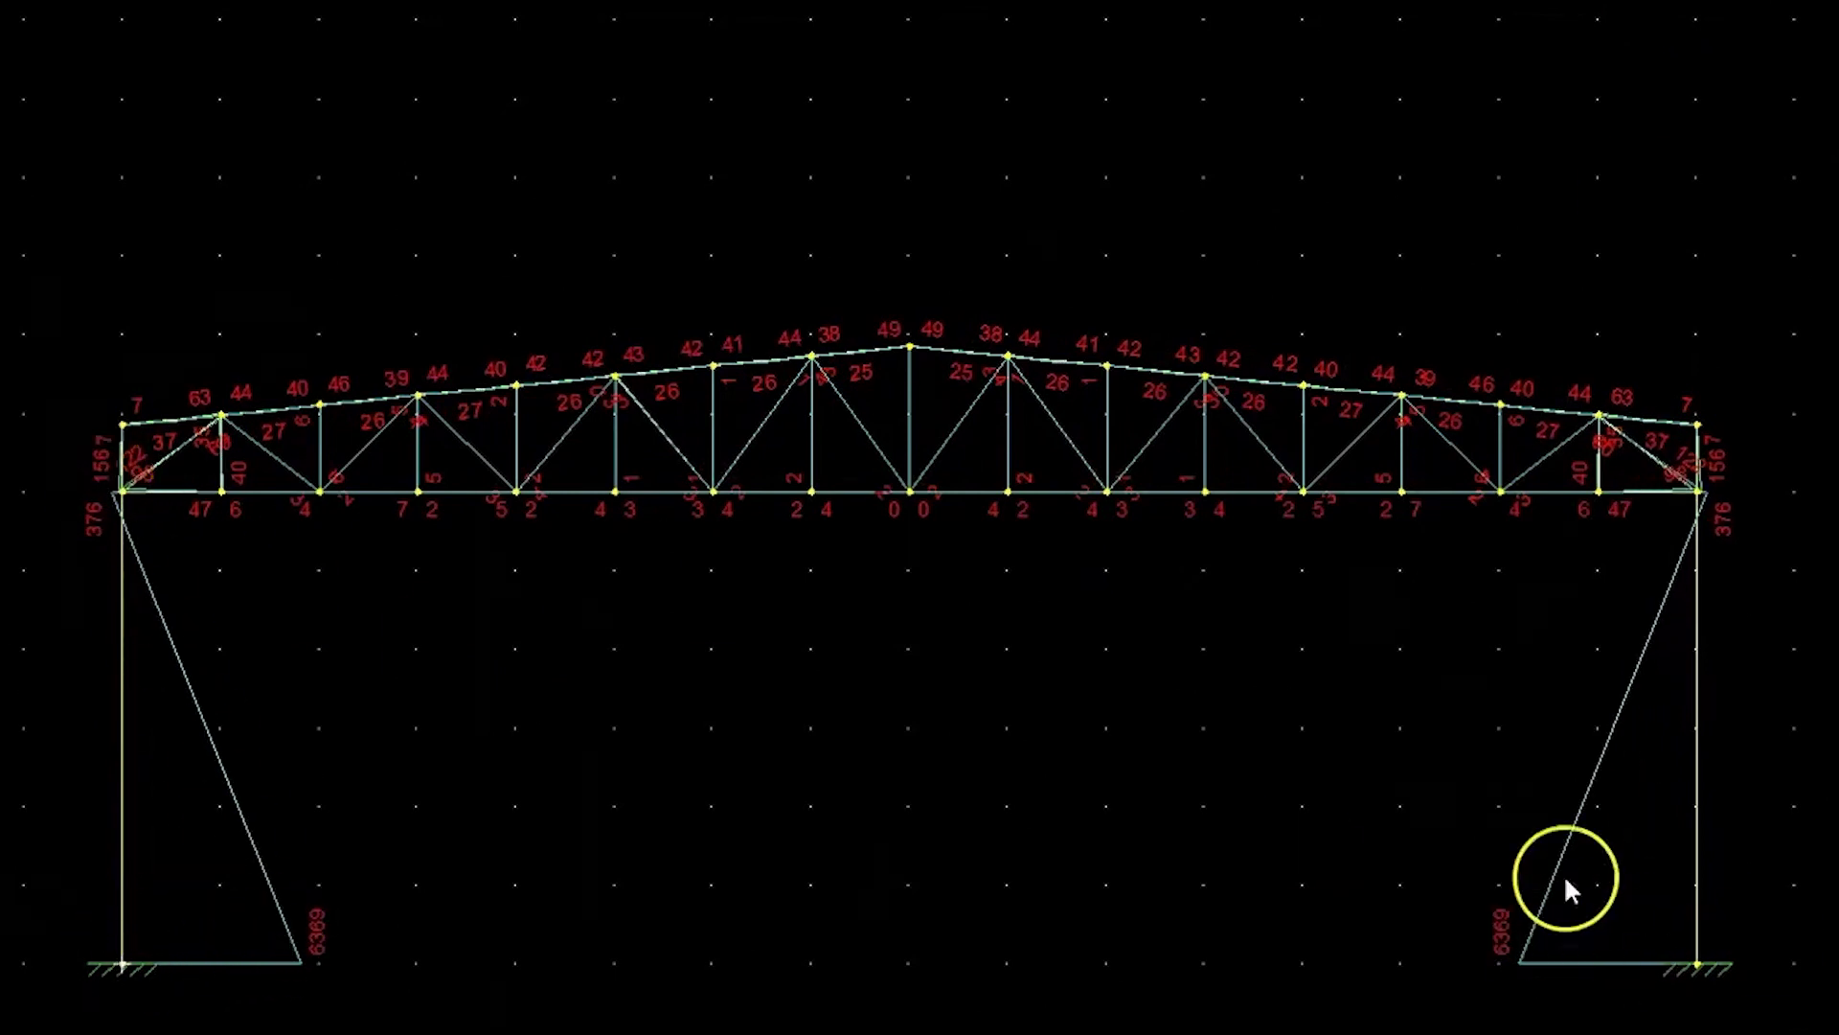
Examine the diagram values along the roof truss's top chord.
scroll(583, 388, "up", 10)
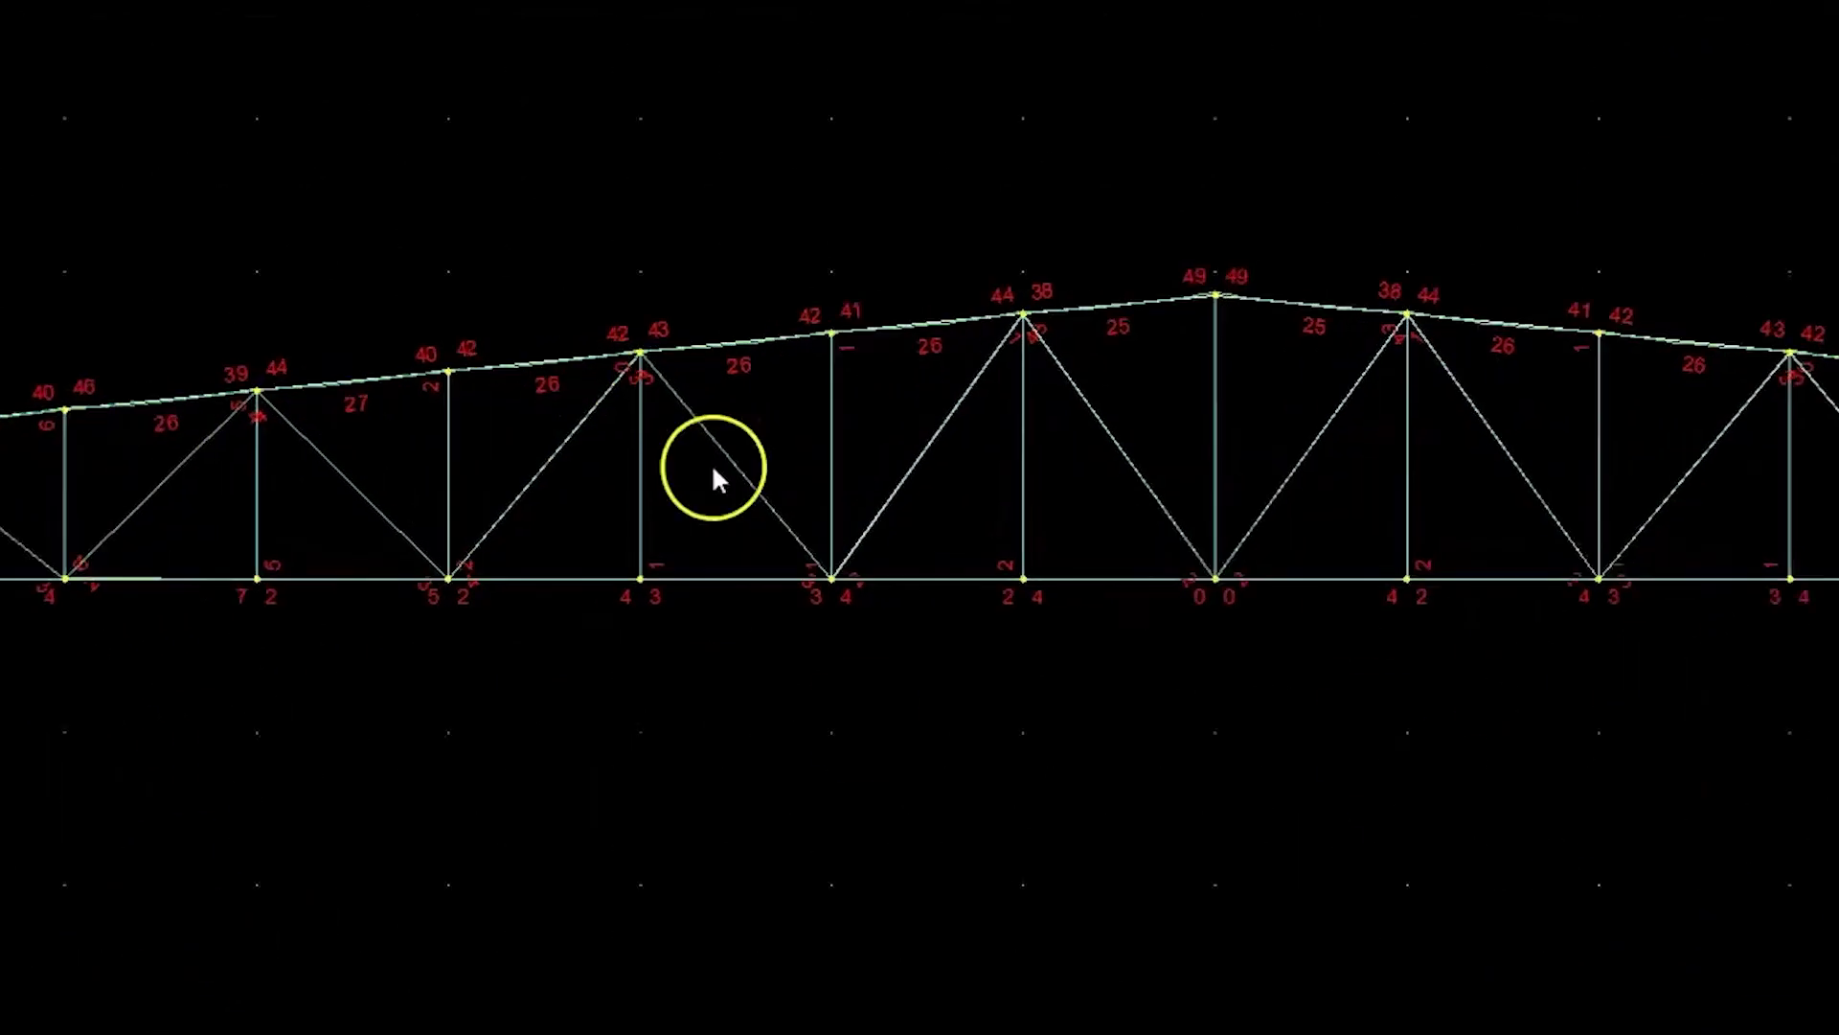
scroll(1195, 258, "down", 8)
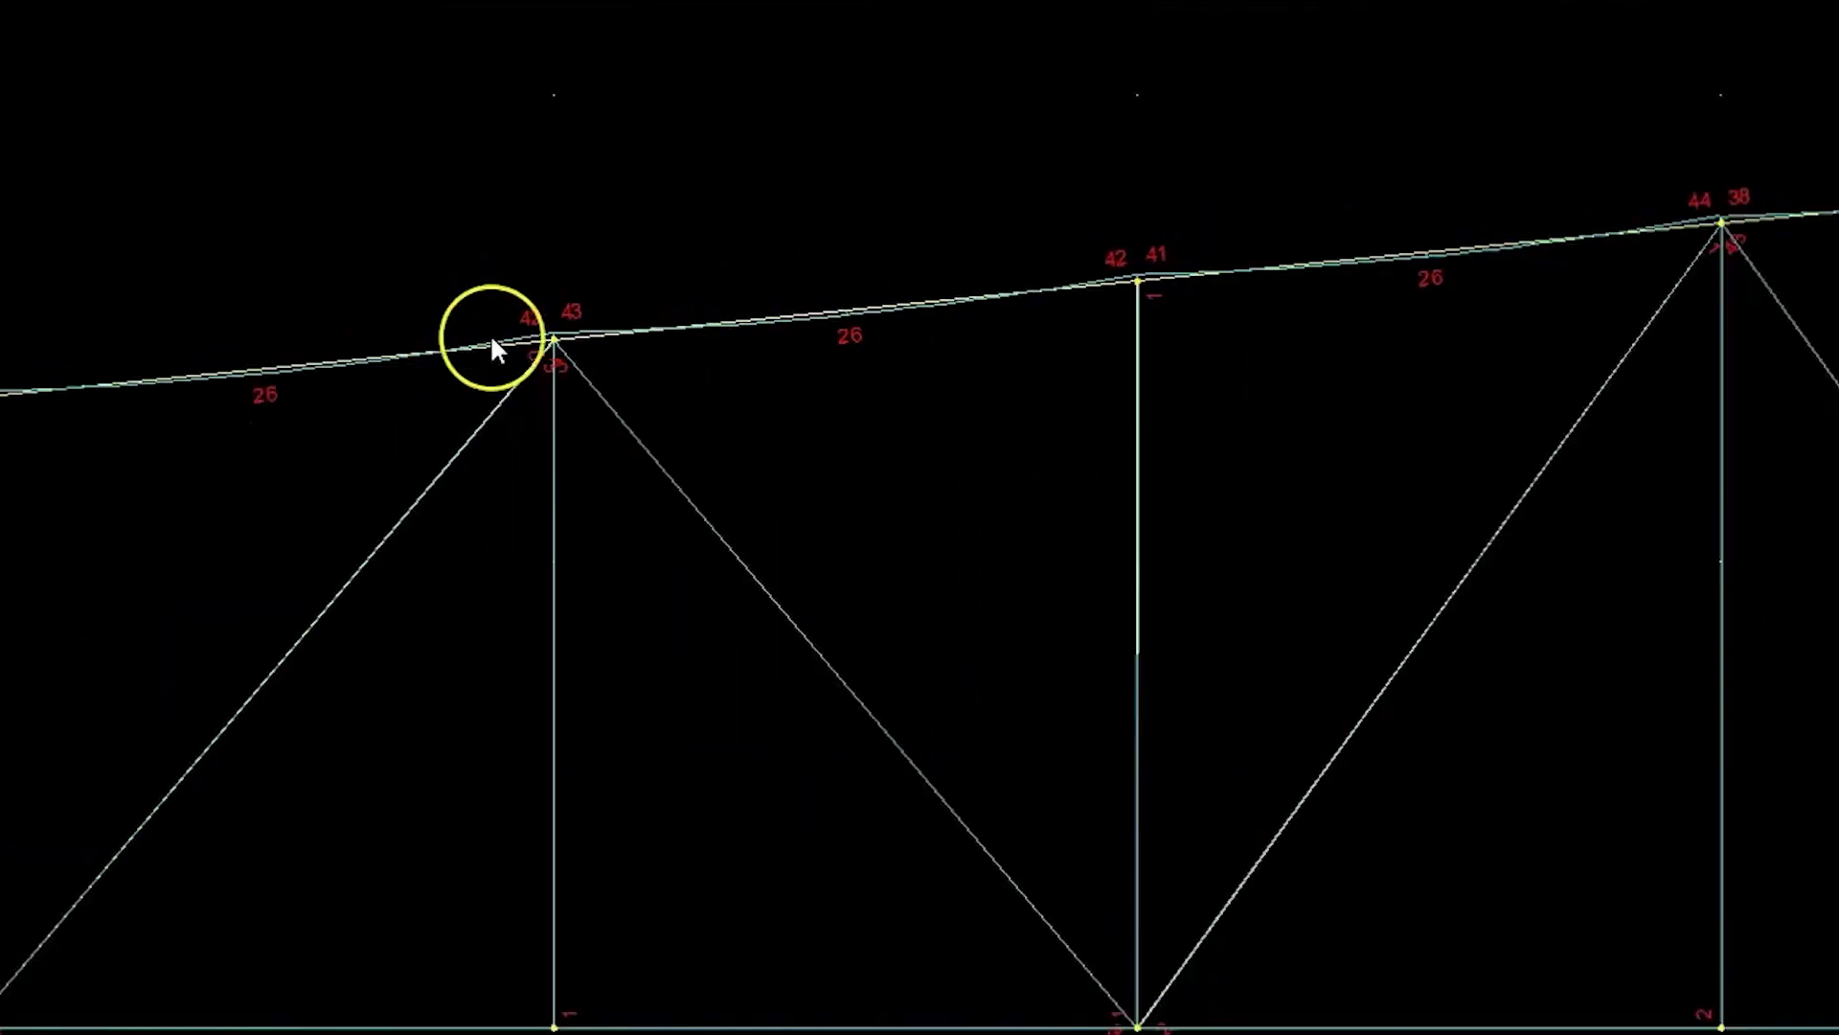
scroll(623, 277, "down", 3)
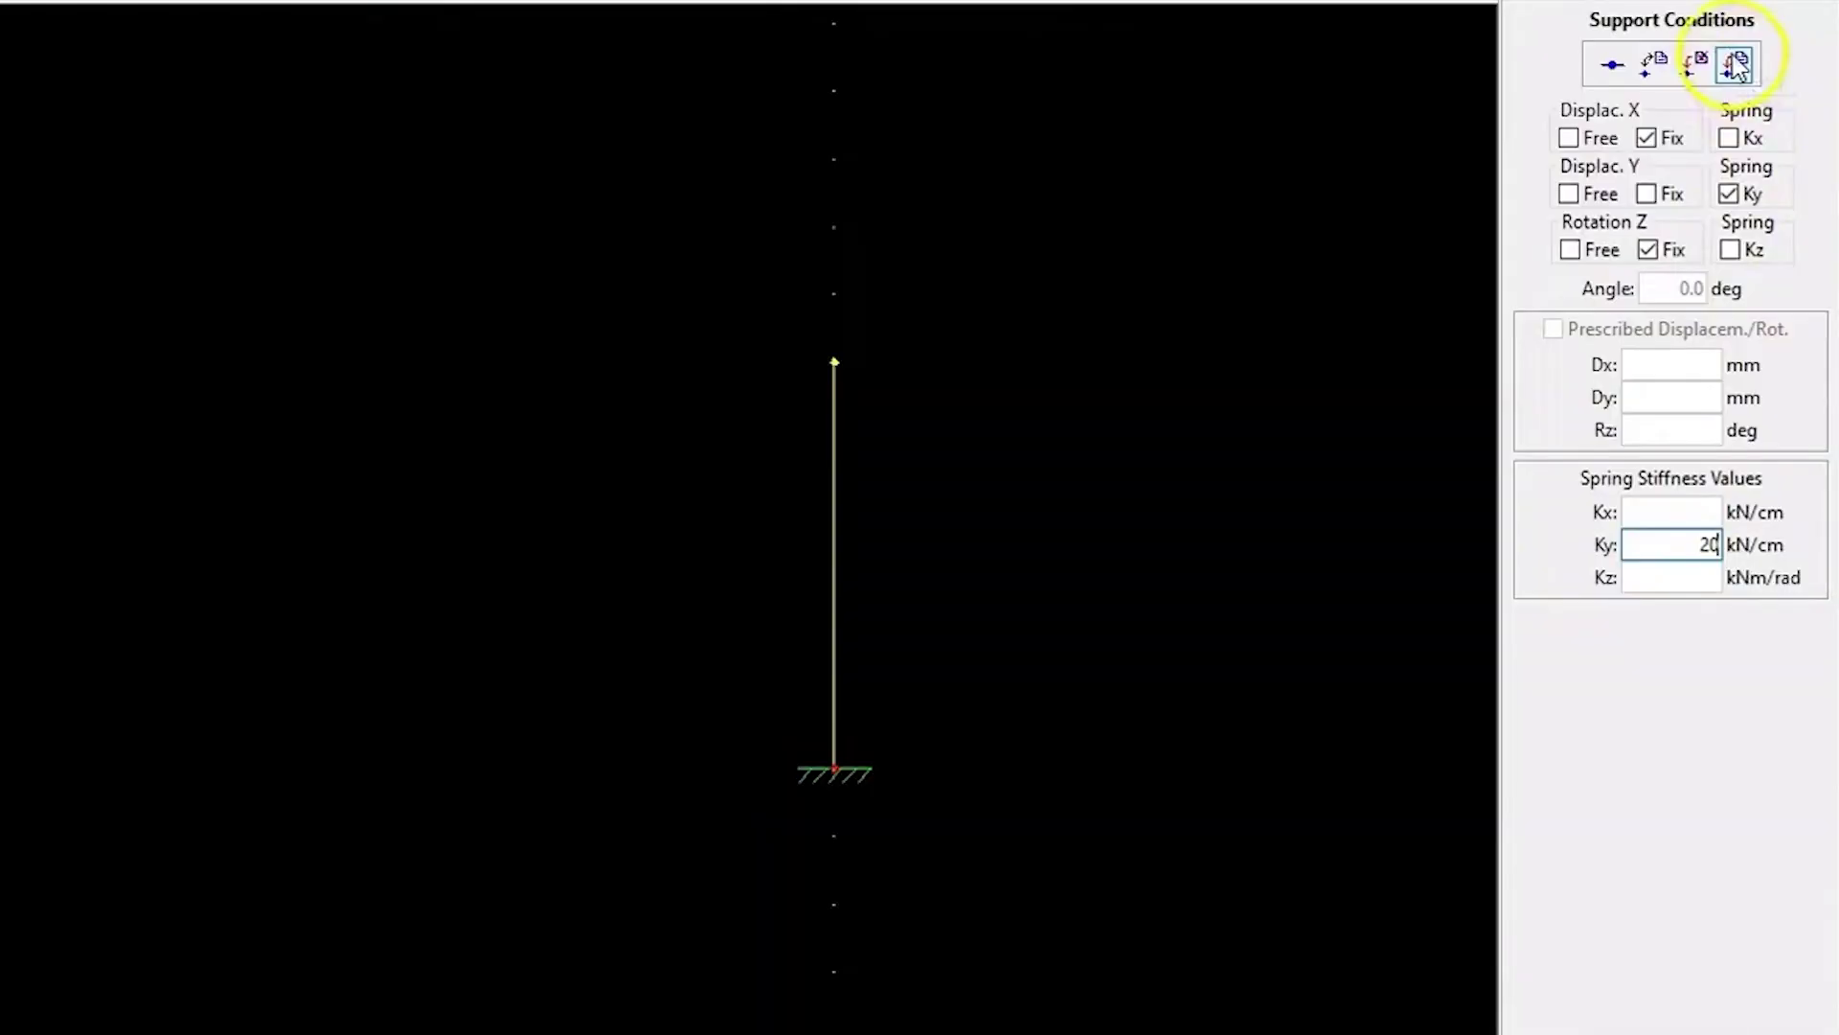
Apply a support with fixed X displacement, fixed Z rotation and a Ky spring of 20 kN/cm to the column base.
left_click(1736, 66)
scroll(906, 856, "up", 3)
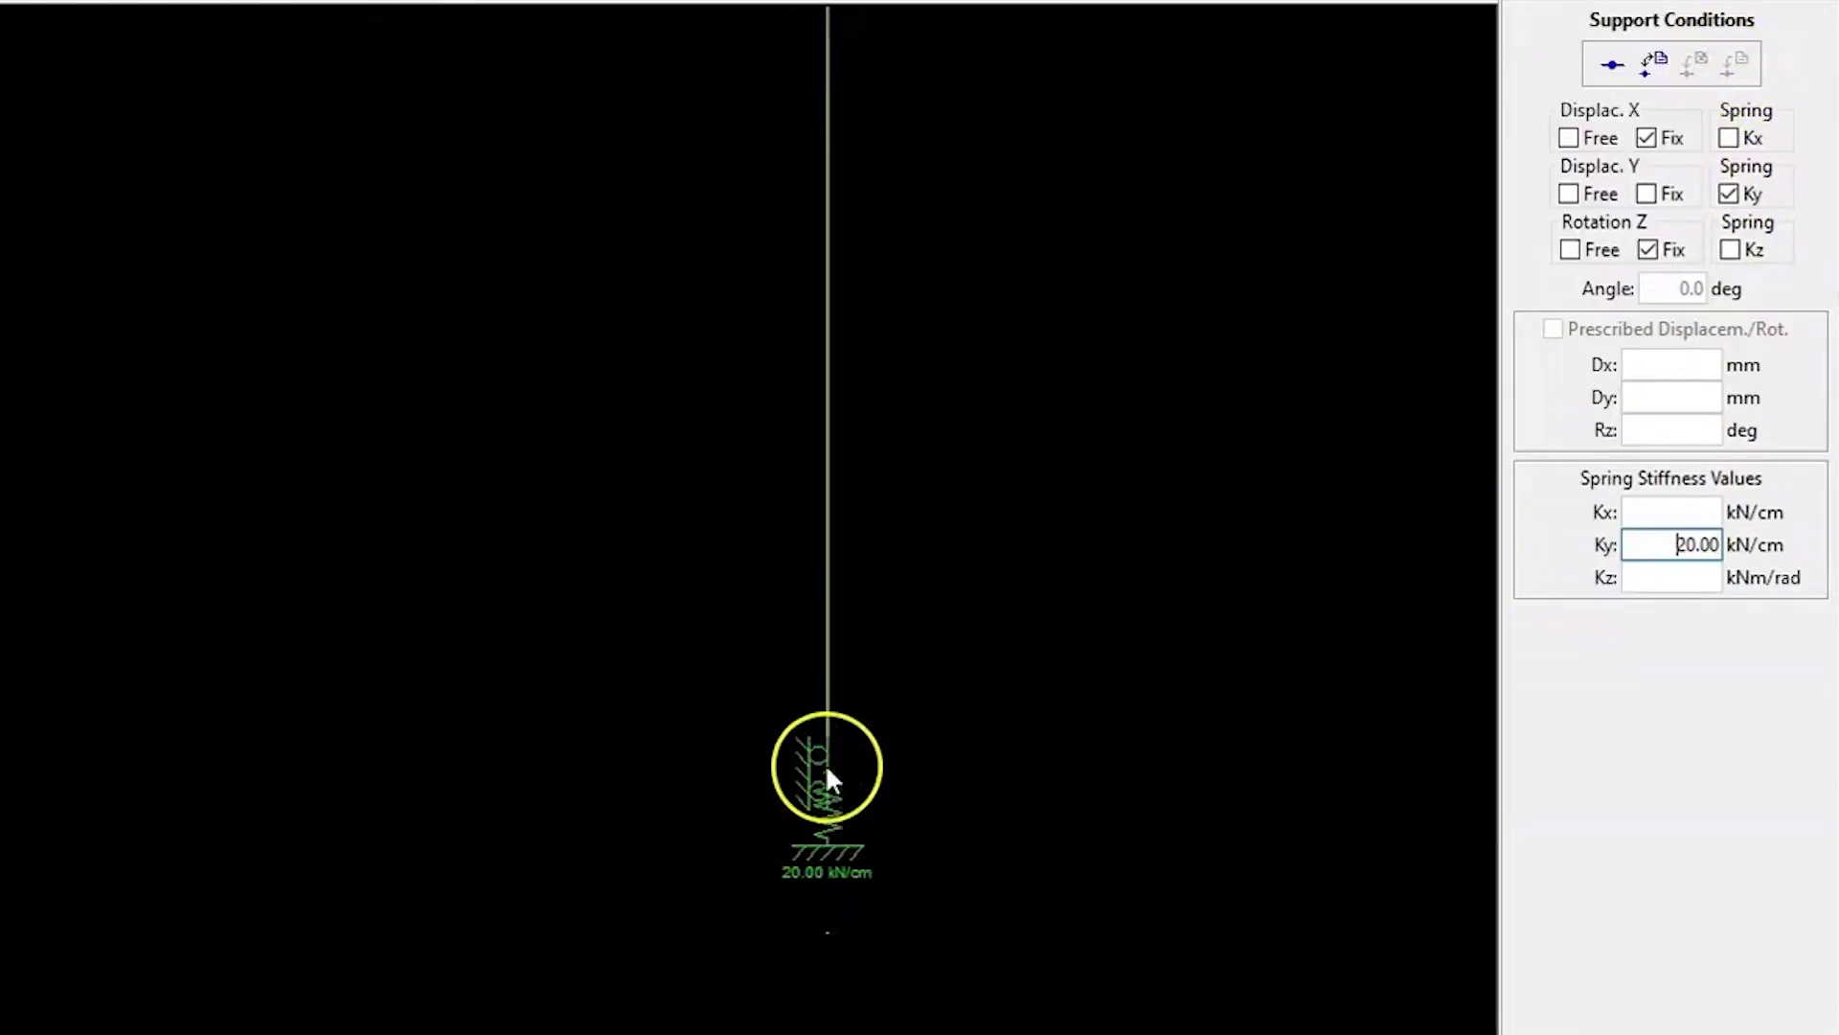
scroll(820, 740, "down", 3)
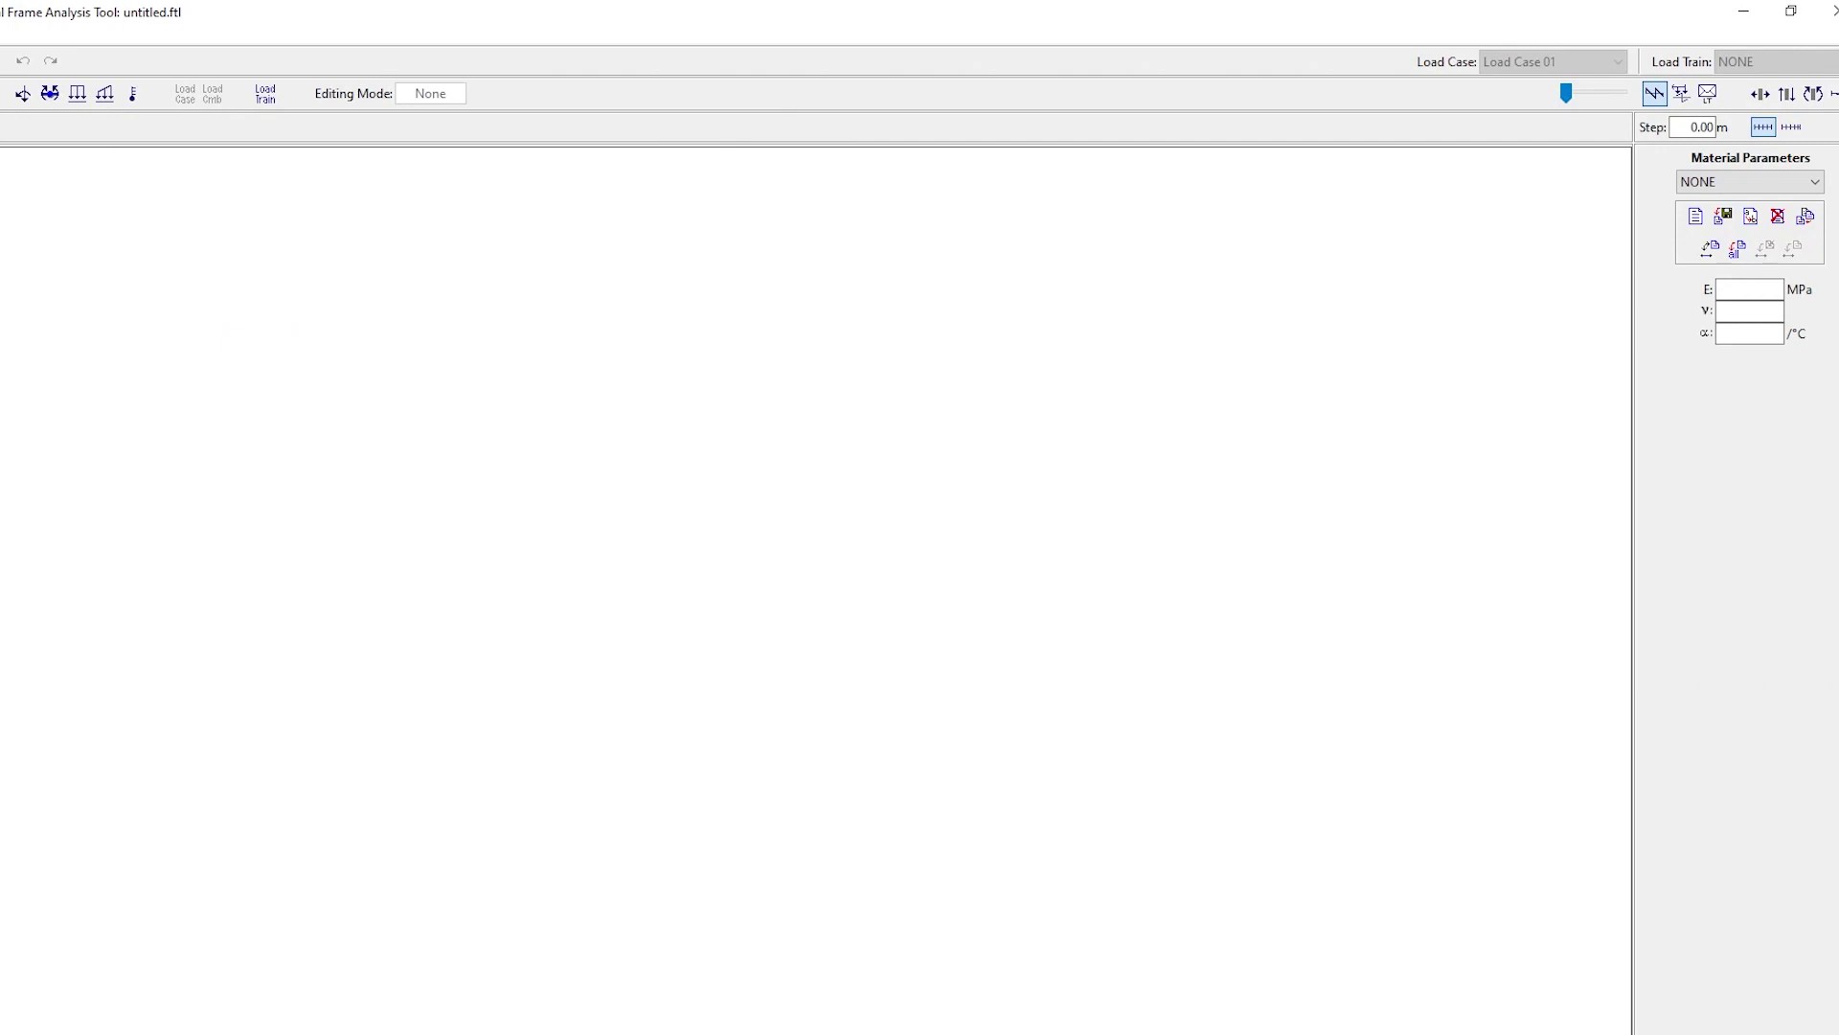
Create a C-shape section labelled PFC with d 150 mm, b 75 mm, tw 6 mm and tf 8 mm.
left_click(1695, 215)
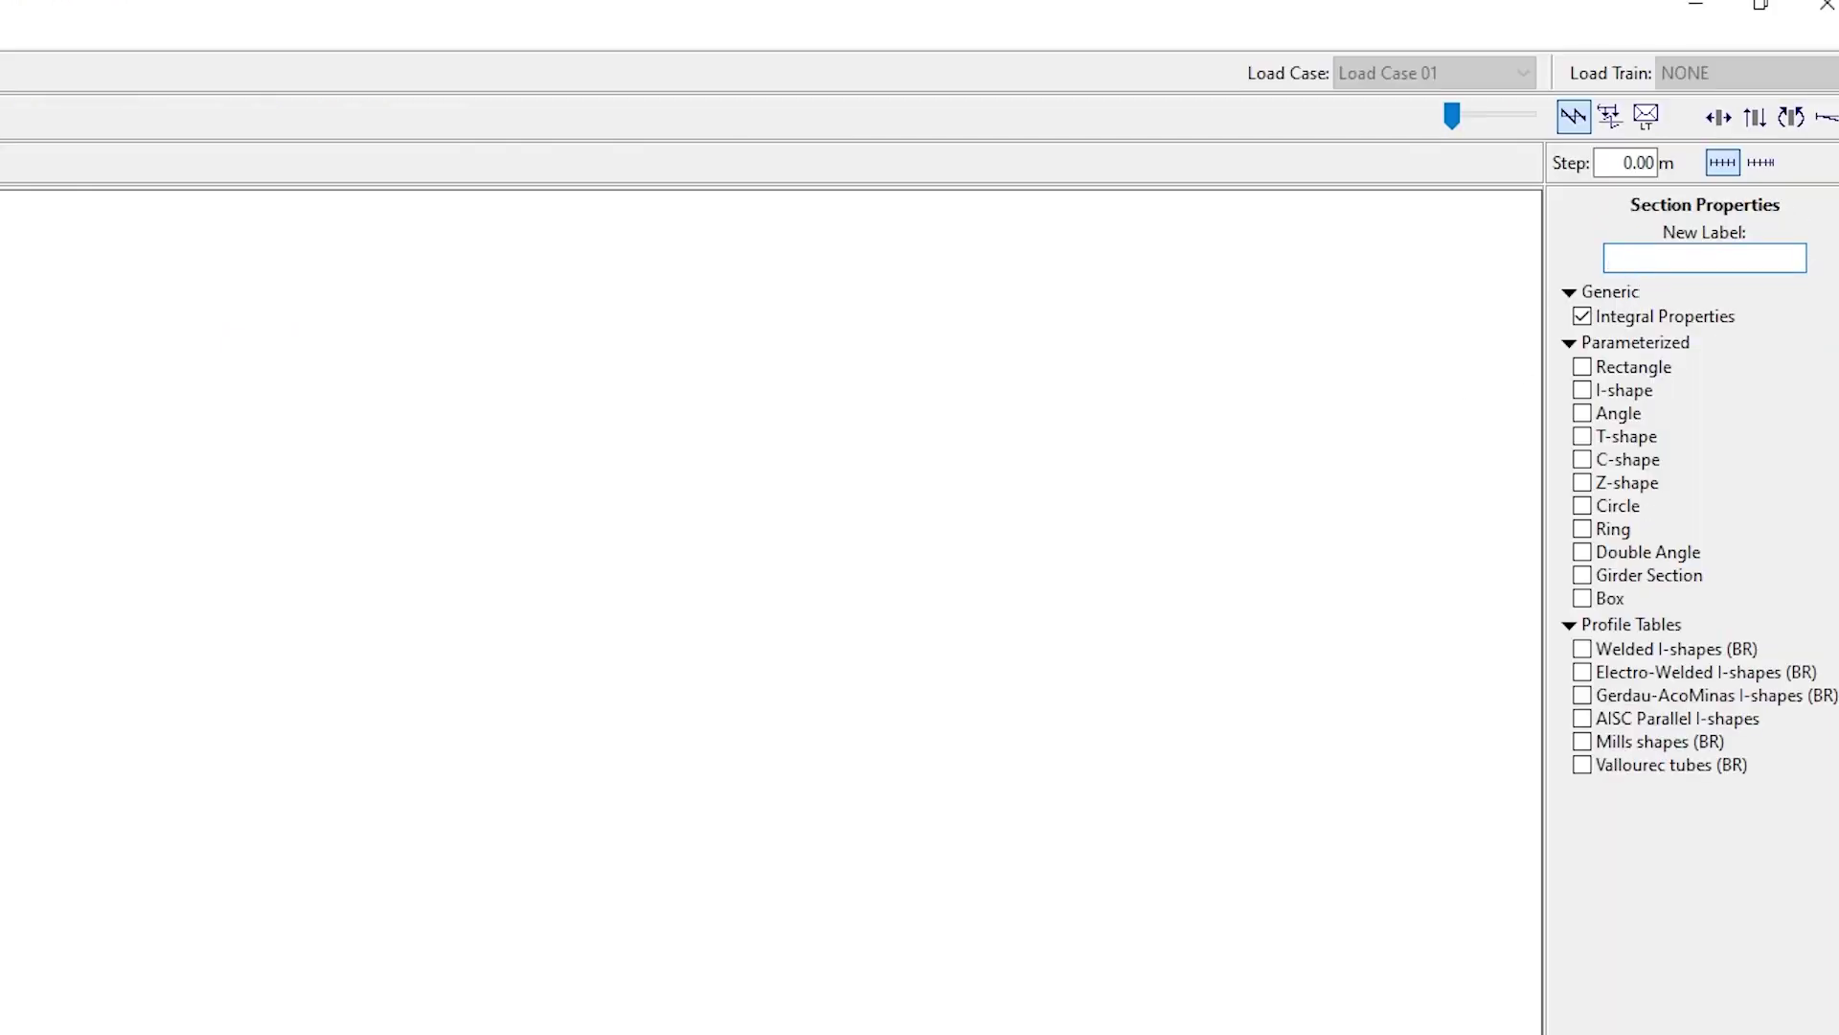
key("Return")
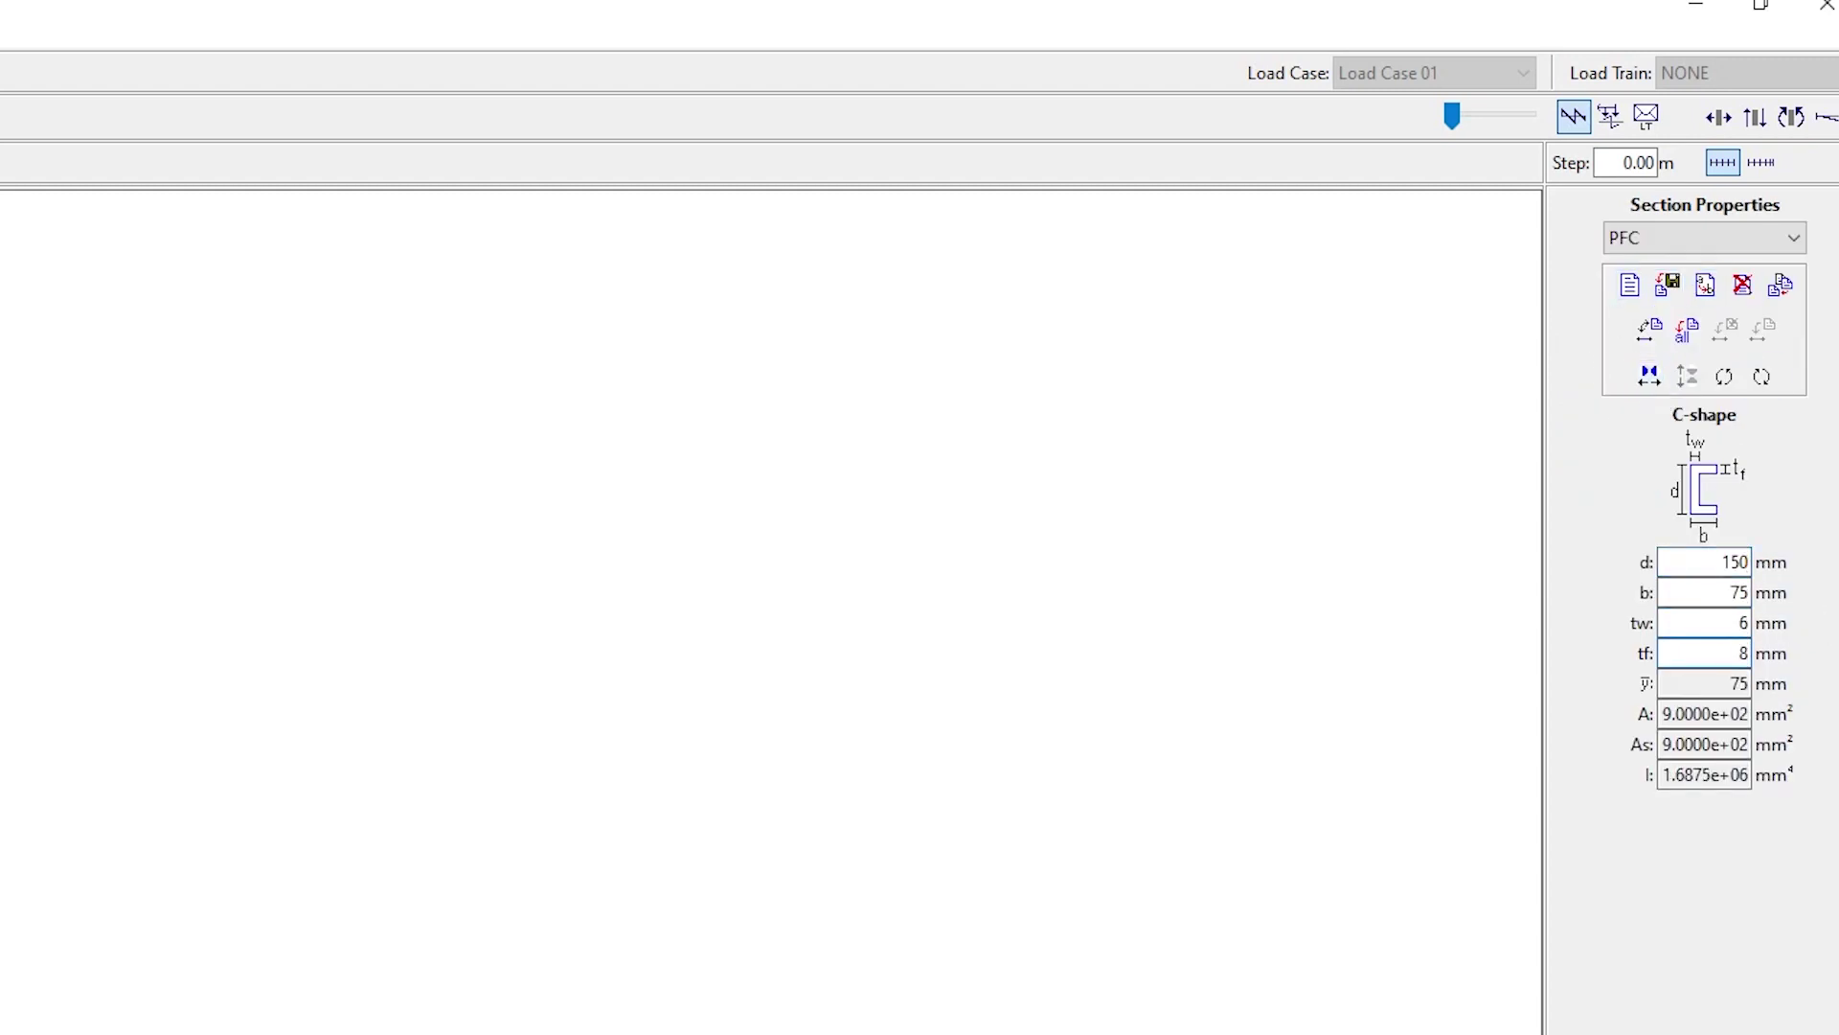
left_click(1629, 284)
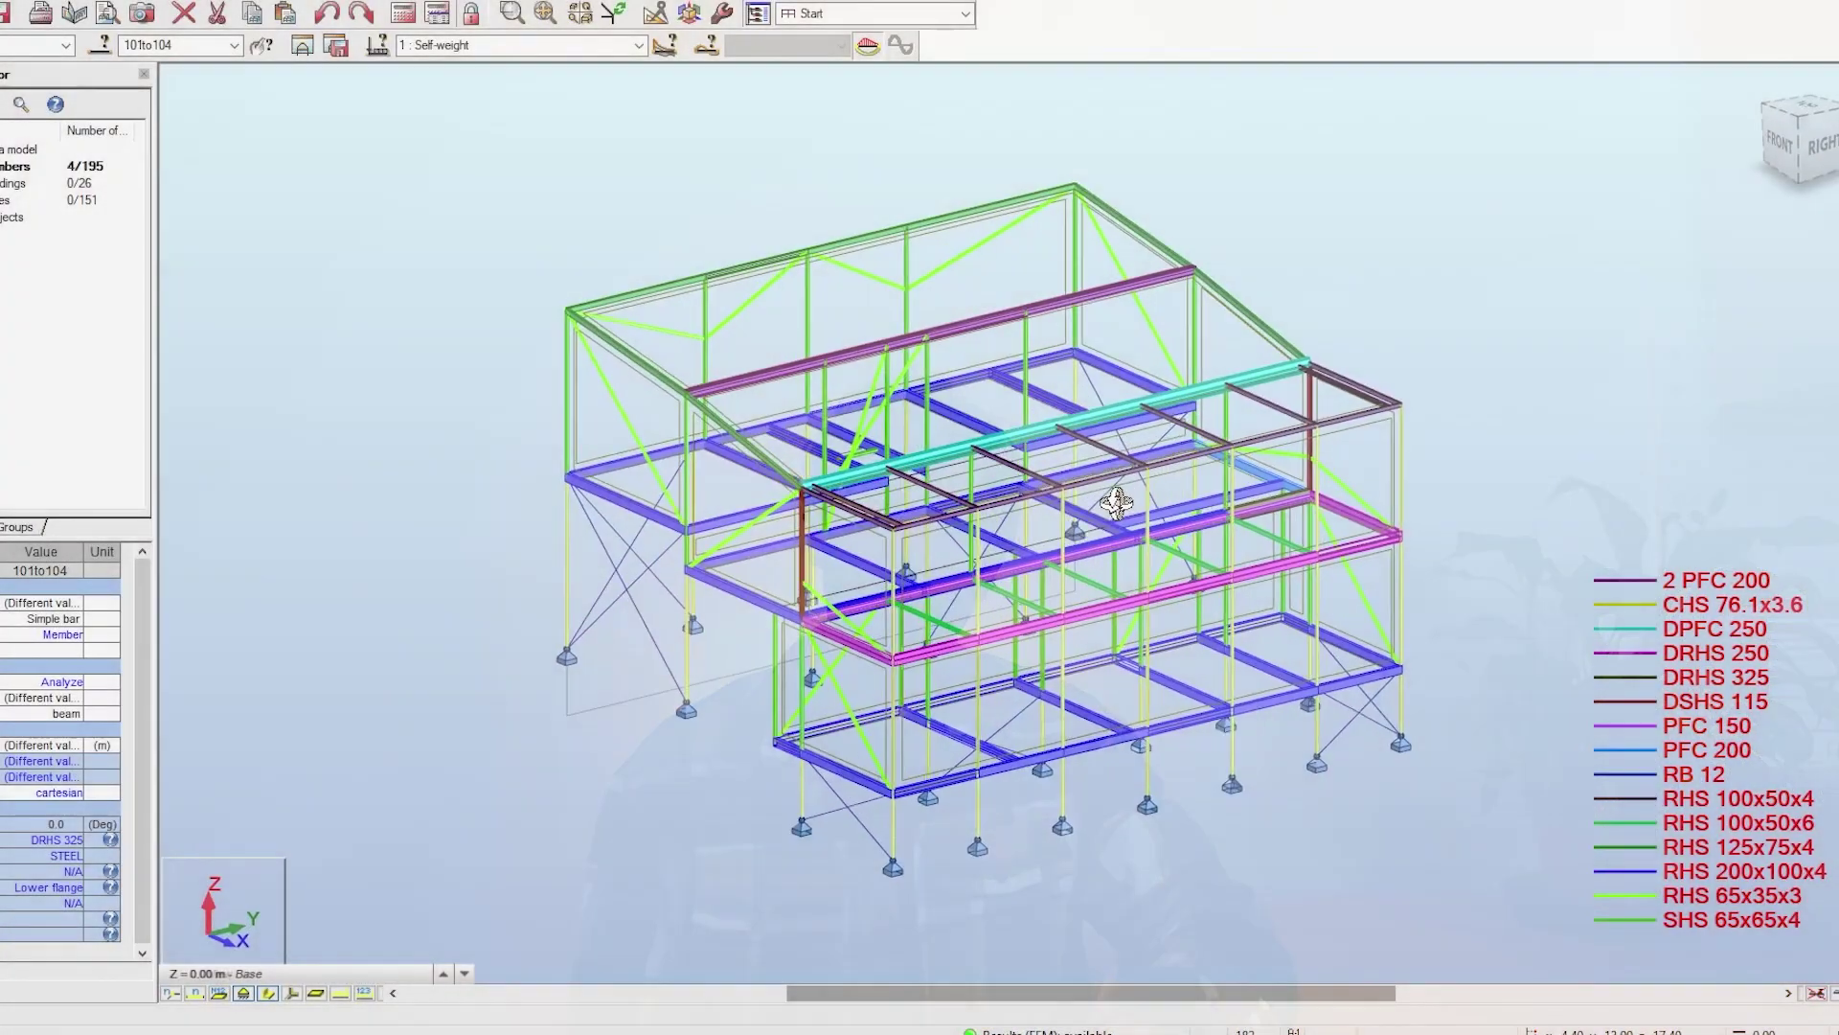
middle_click_drag(1015, 498, 821, 464)
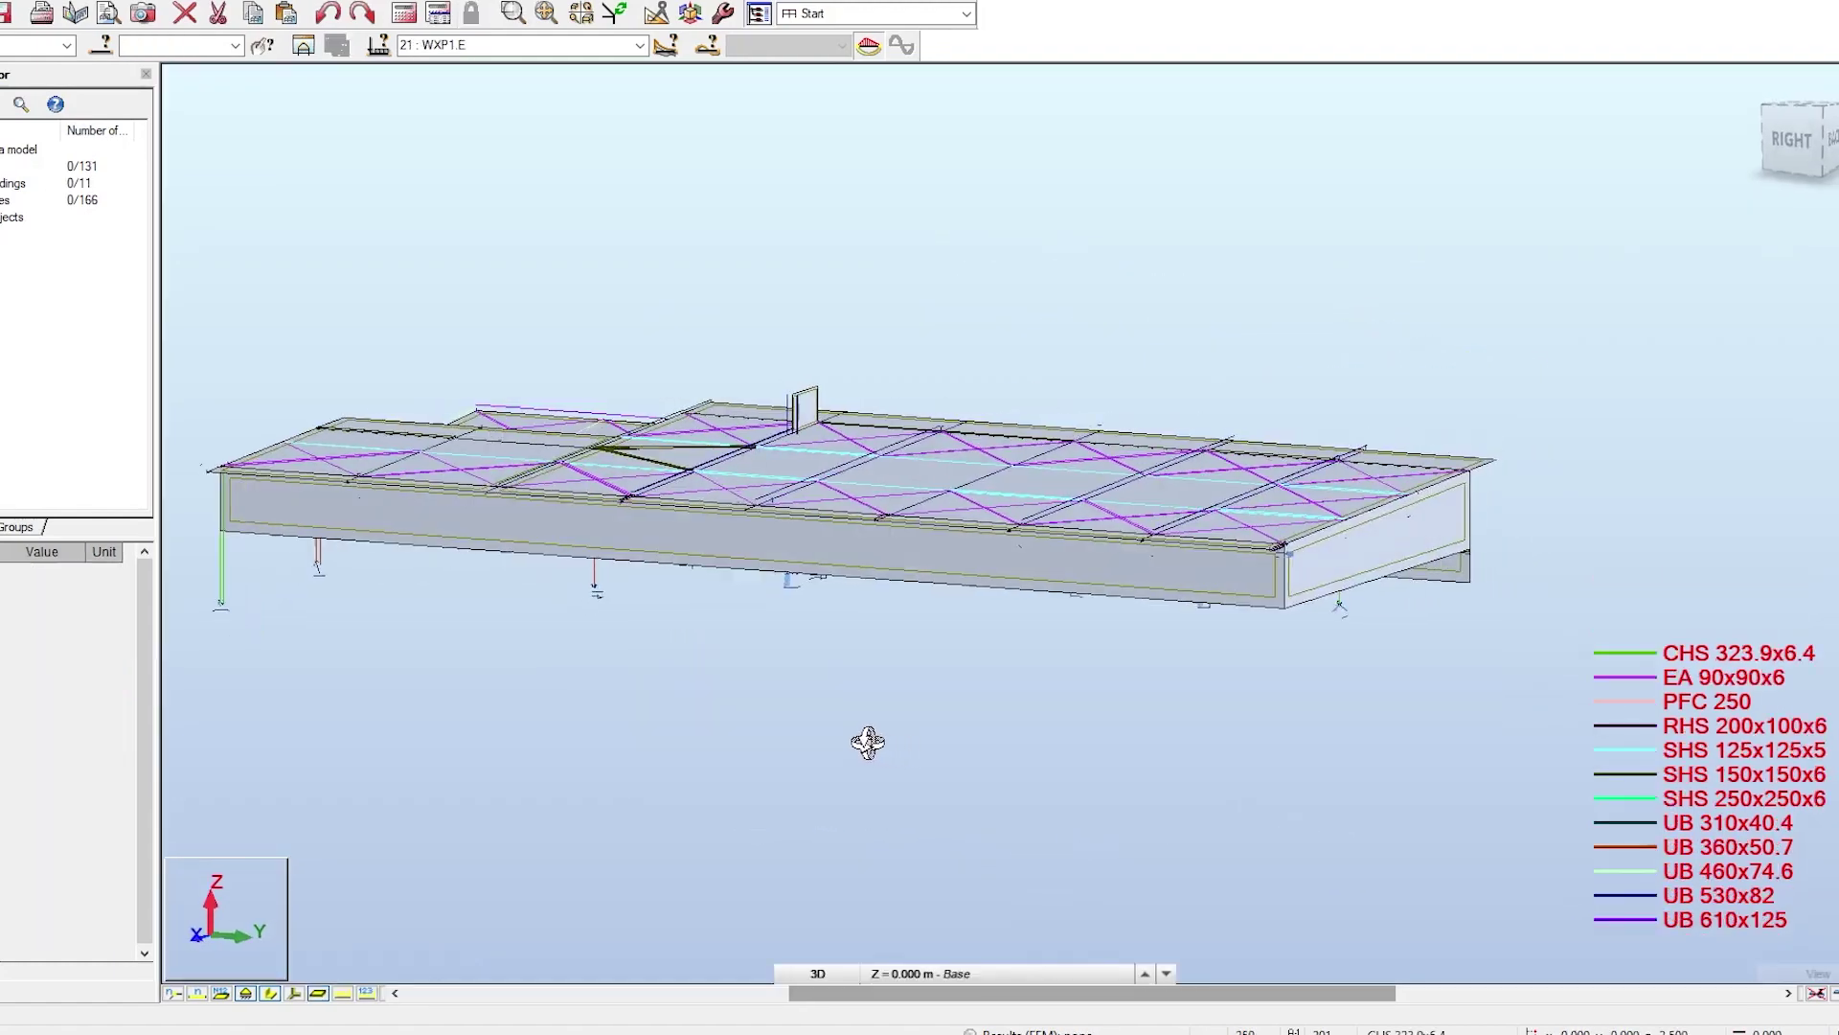
middle_click_drag(863, 743, 608, 748)
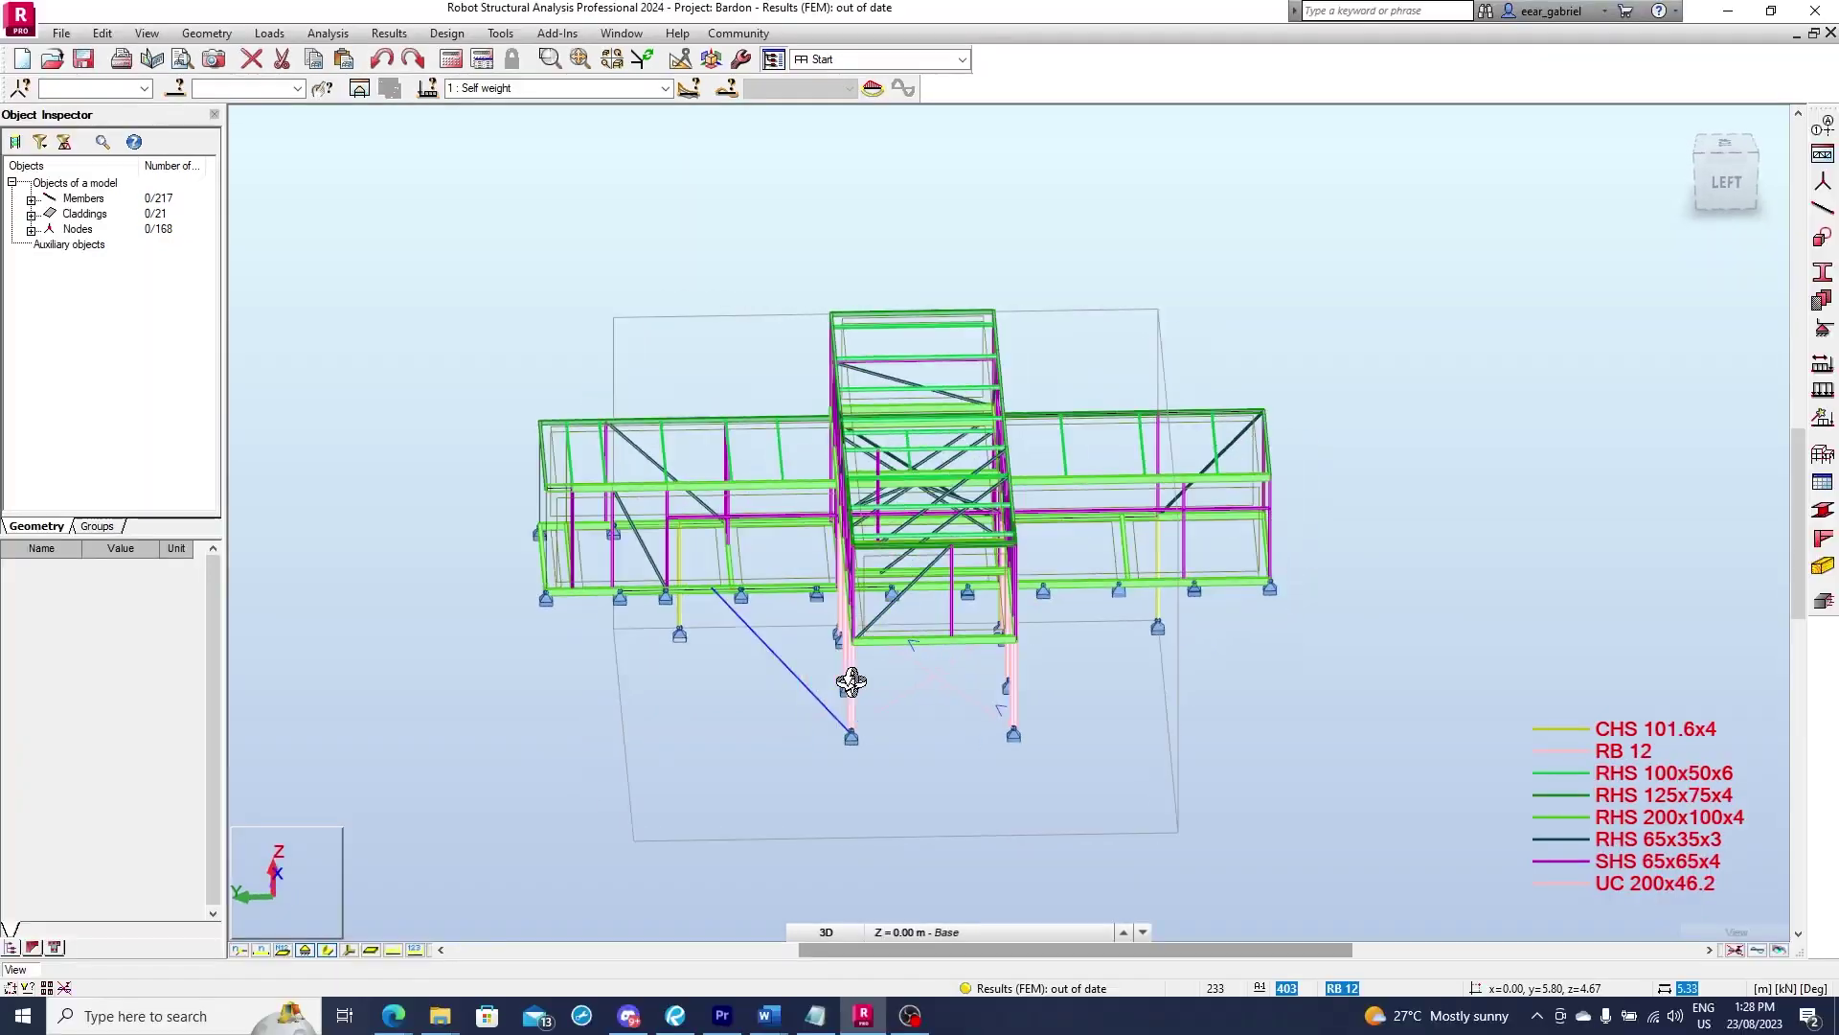
middle_click_drag(847, 678, 1076, 634)
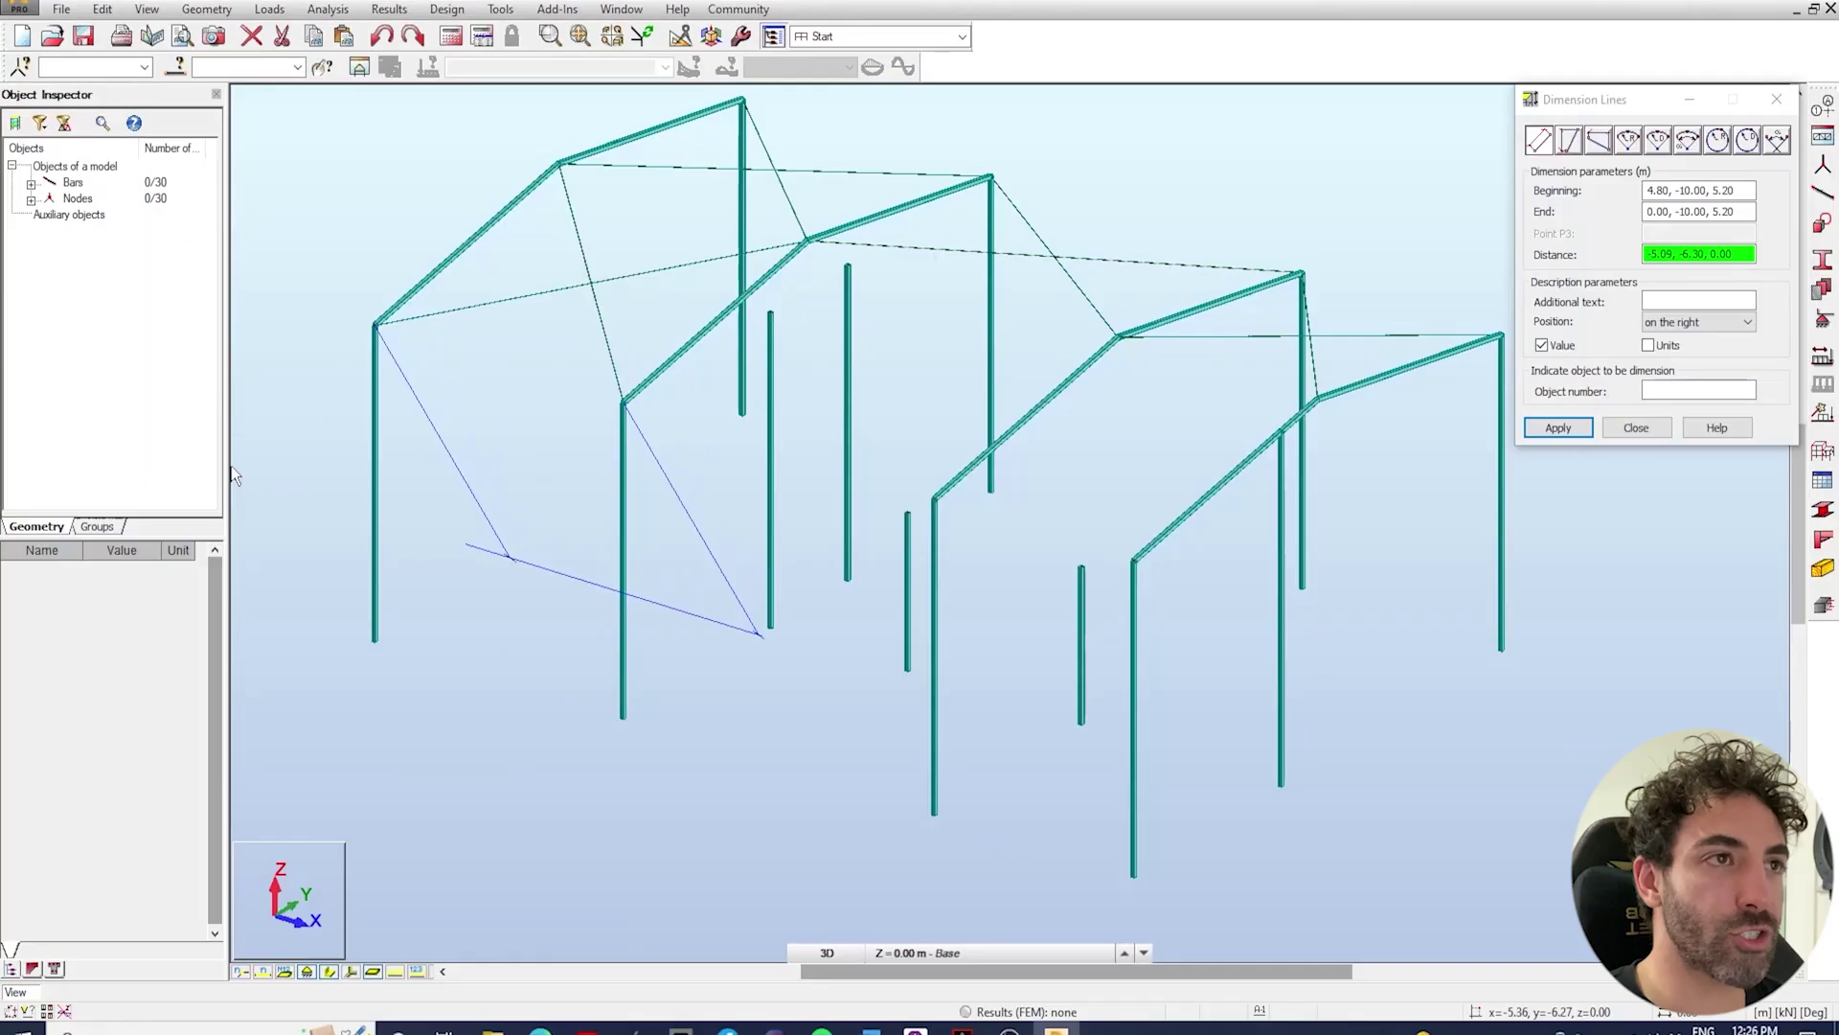
In Robot Structural Analysis, place the dimension line between the eave points 4.80, -10.00, 5.20 and 0.00, -10.00, 5.20.
scroll(517, 352, "down", 2)
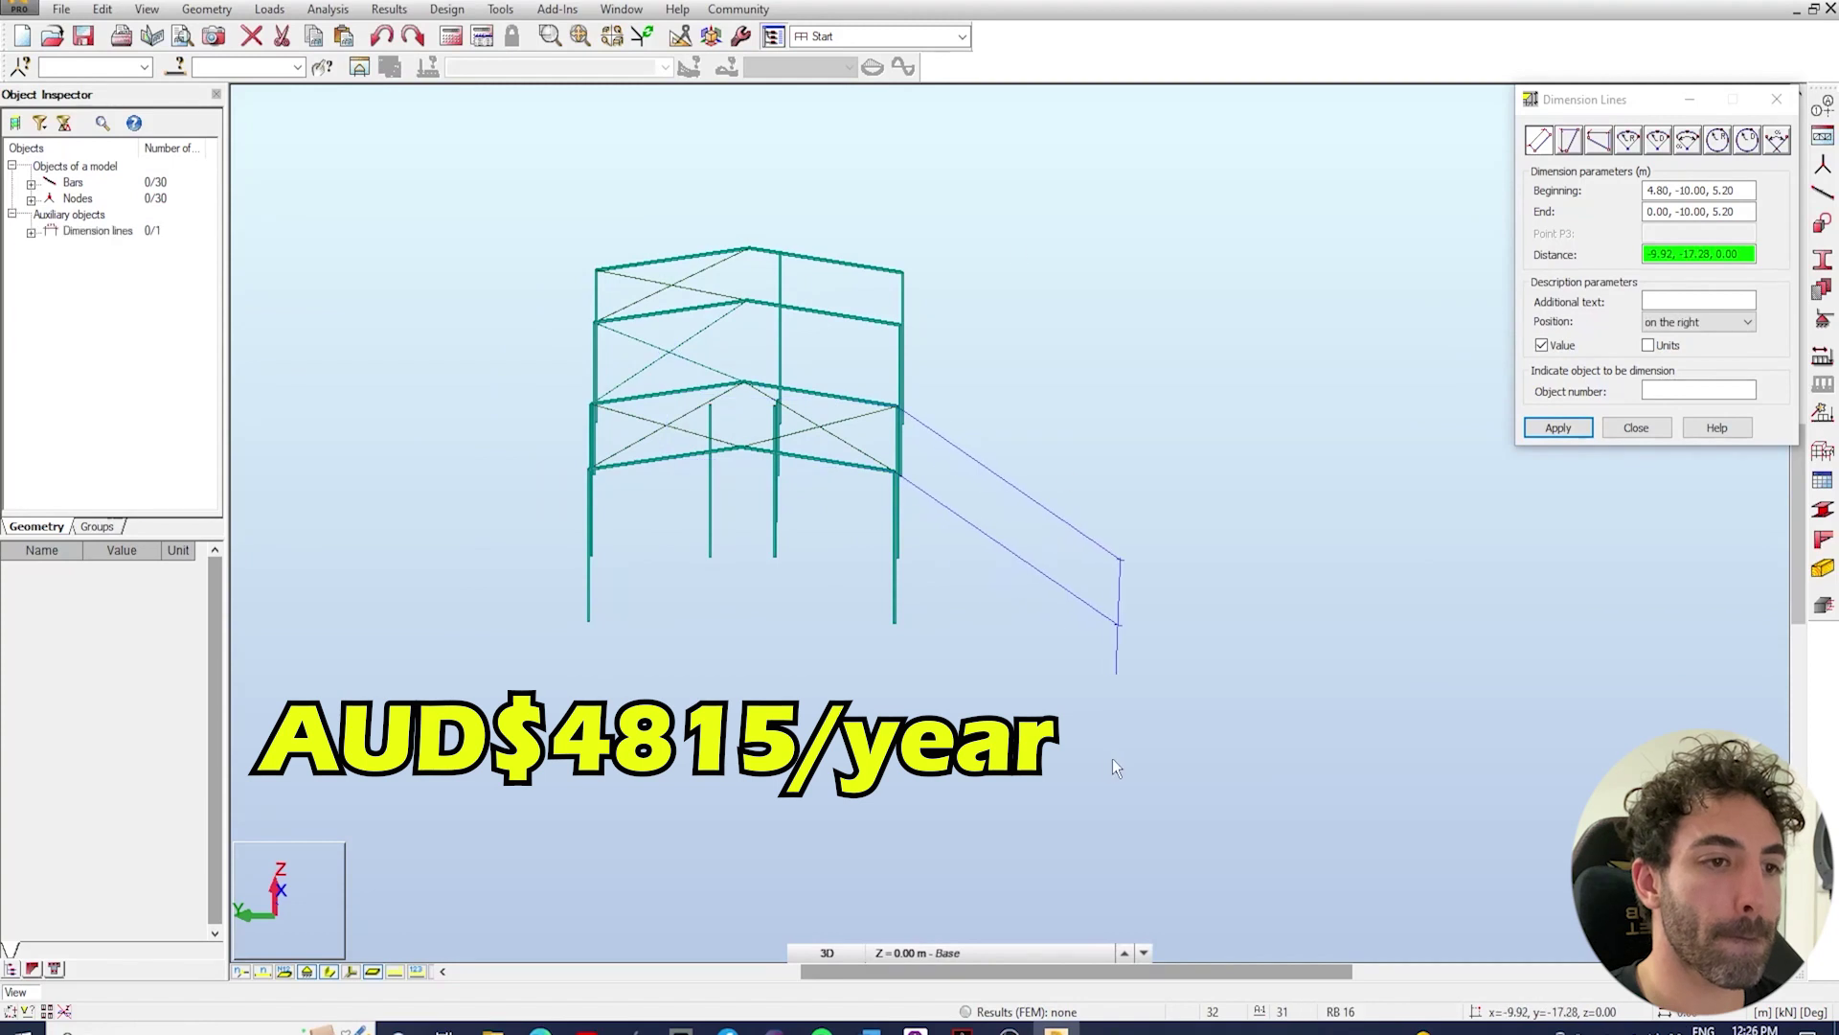
left_click(1112, 760)
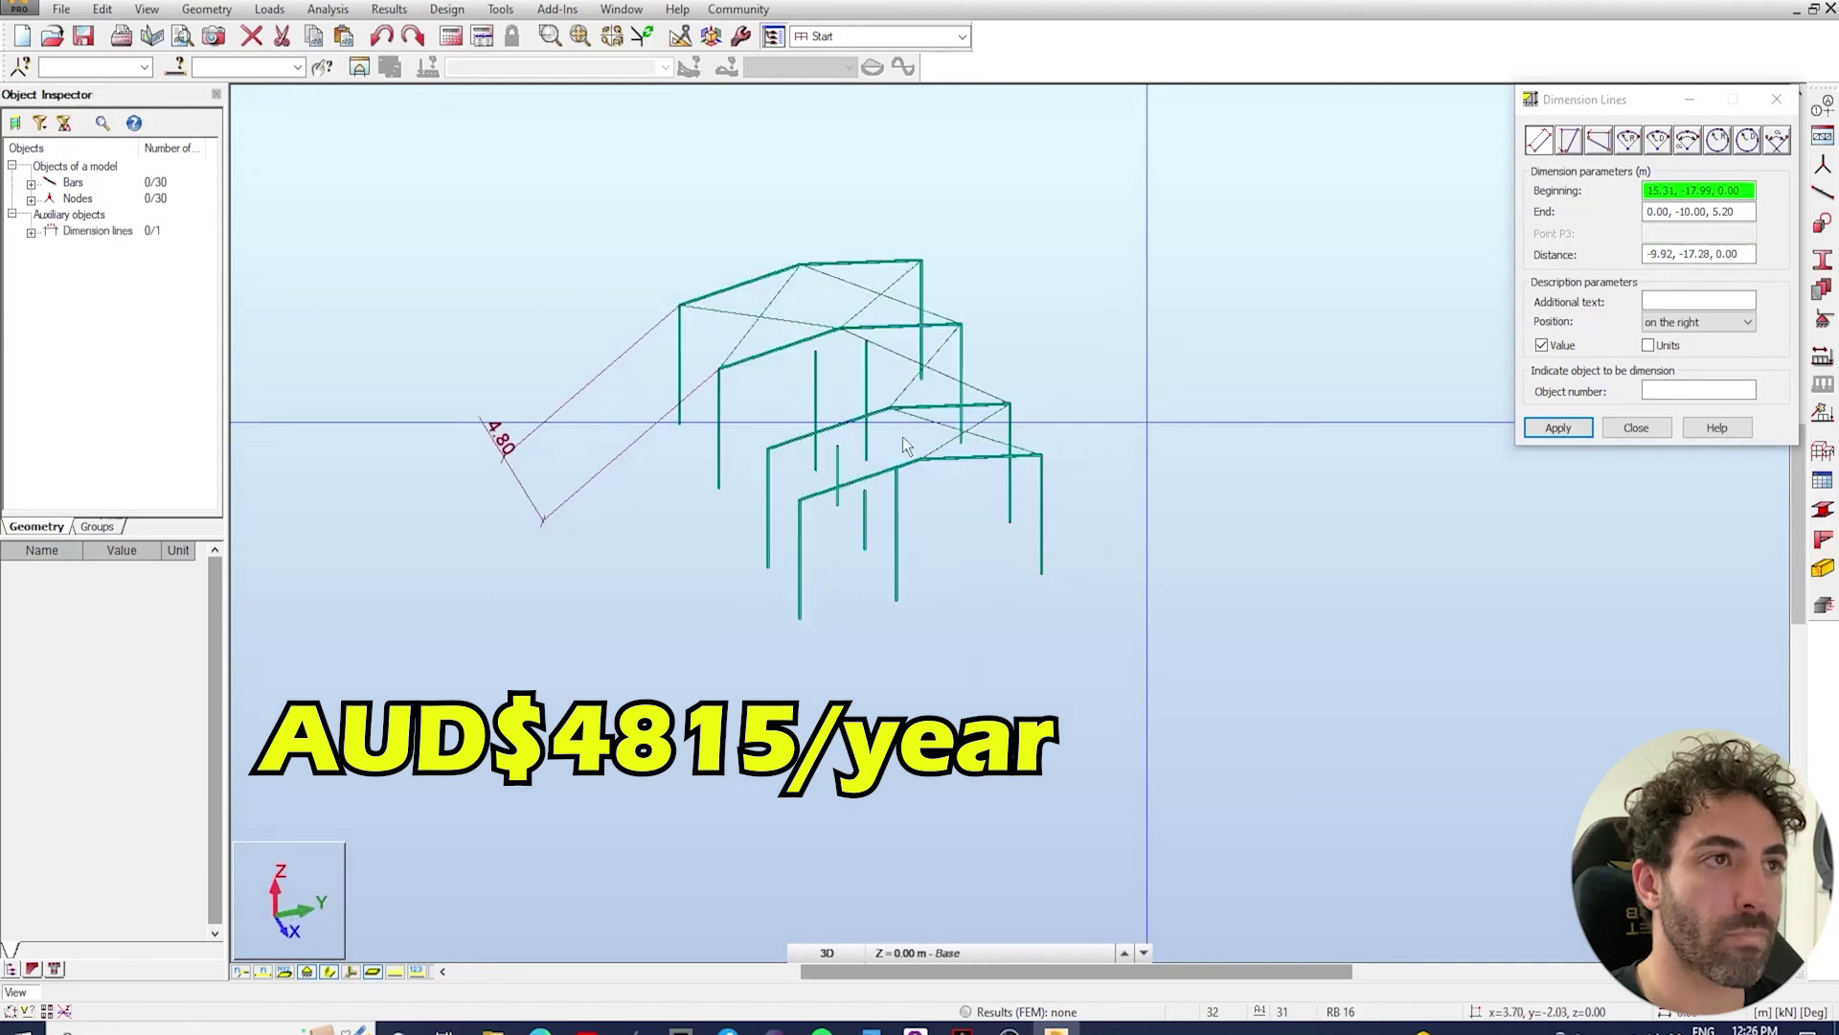
scroll(661, 313, "up", 3)
middle_click_drag(661, 312, 710, 320, "shift")
key("Escape")
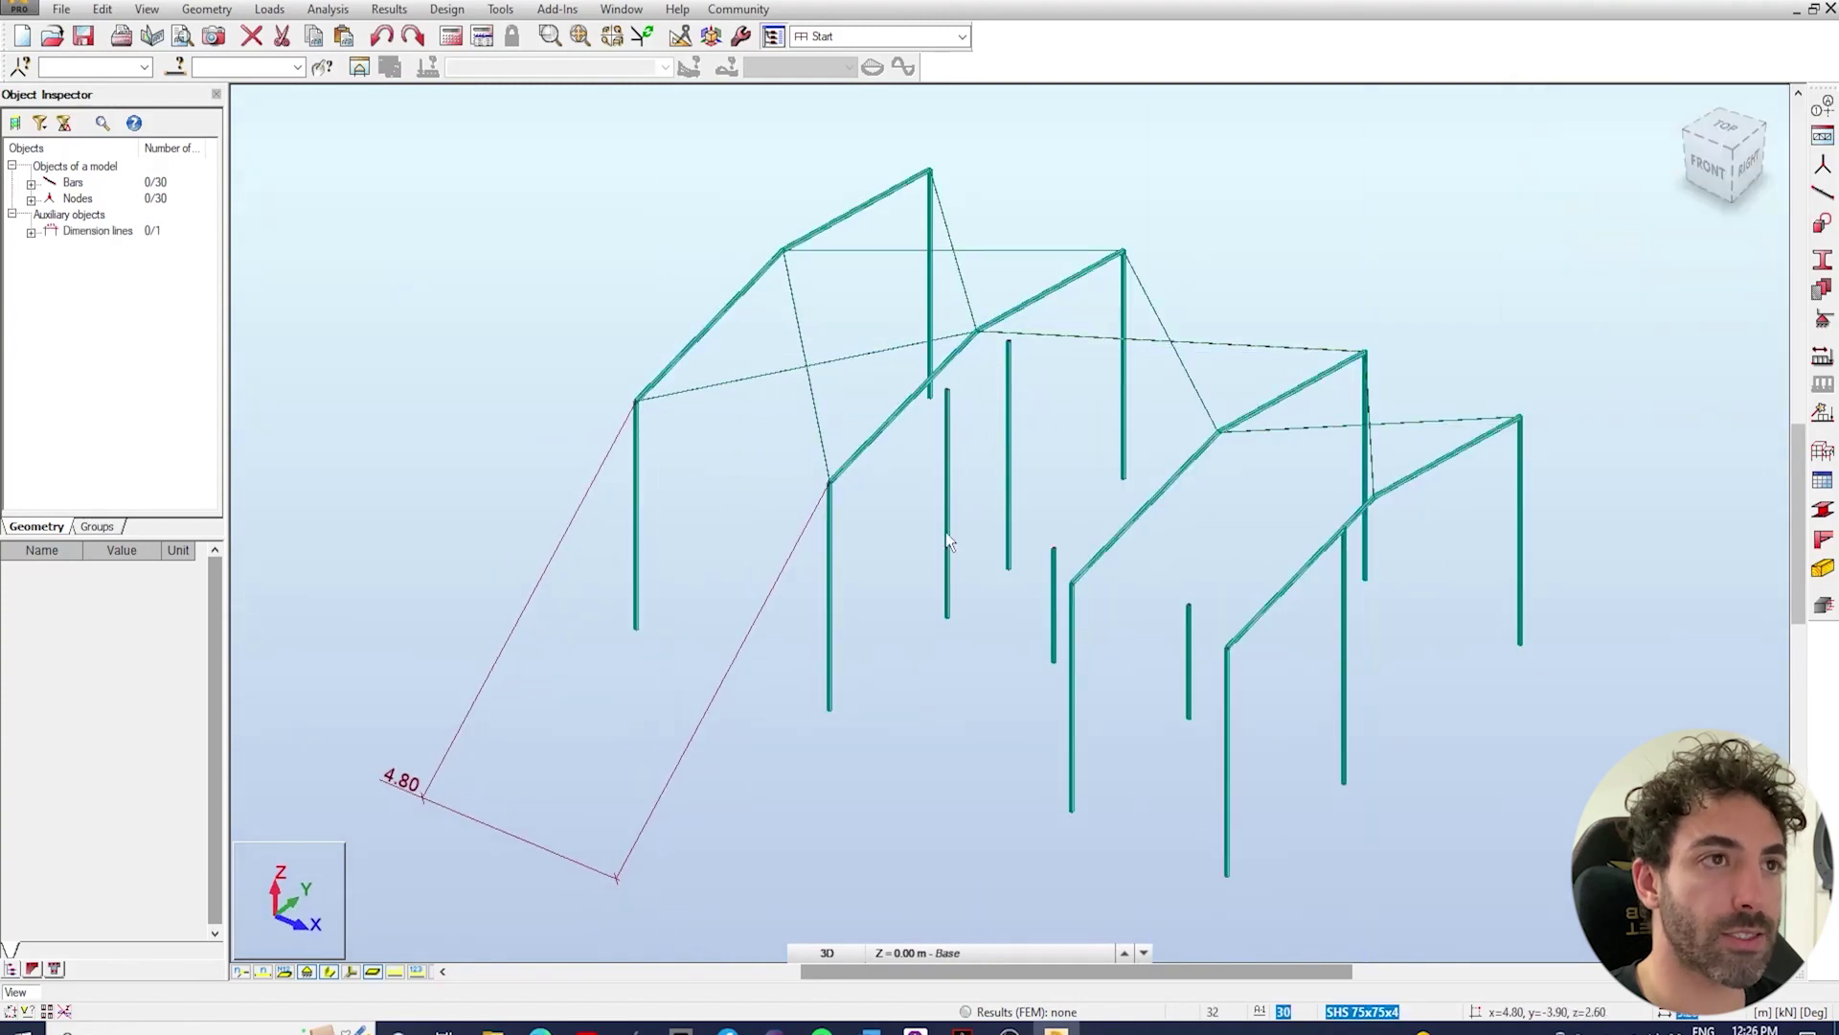
Copy the tall interior post of the second frame into the first frame by translation.
left_click(1008, 443)
key("ctrl+t")
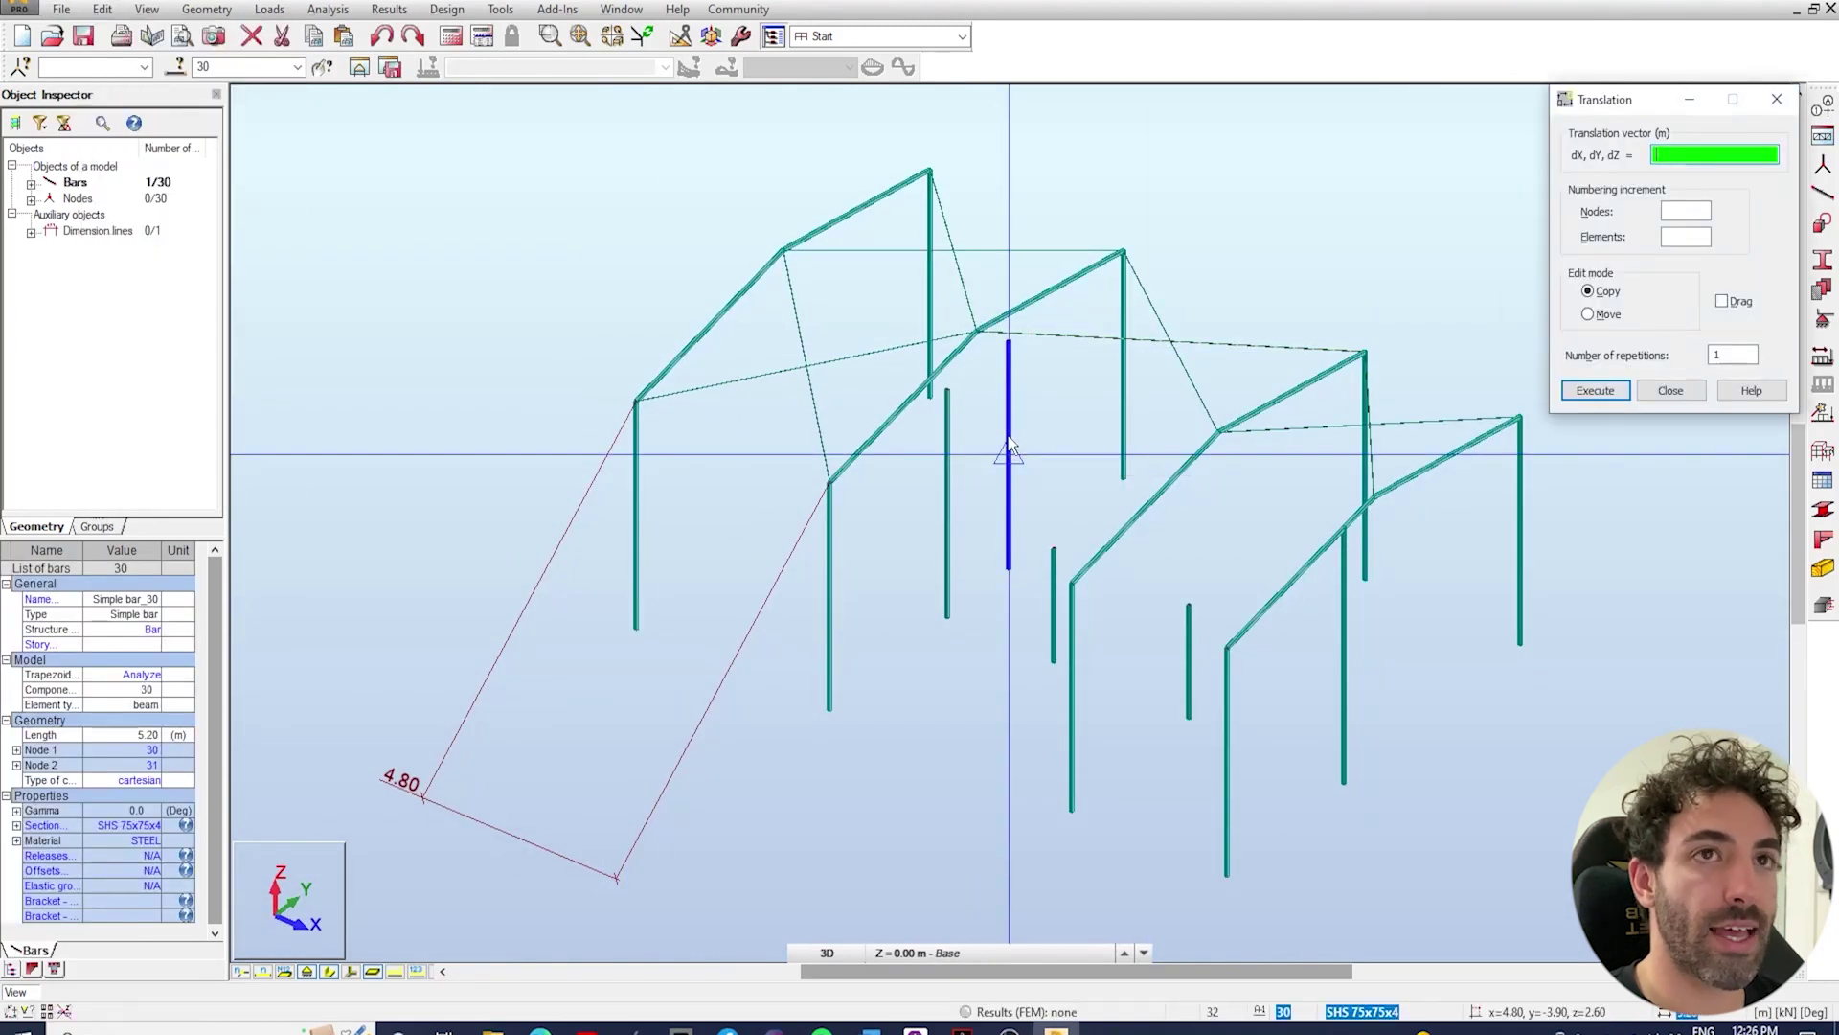
scroll(814, 413, "down", 1)
left_click(1668, 390)
Select the eight outer frame columns (bars 1to8) and choose a new section for them.
middle_click_drag(943, 642, 941, 594, "shift")
left_click(1387, 560)
left_click(1403, 560)
scroll(1394, 559, "up", 1)
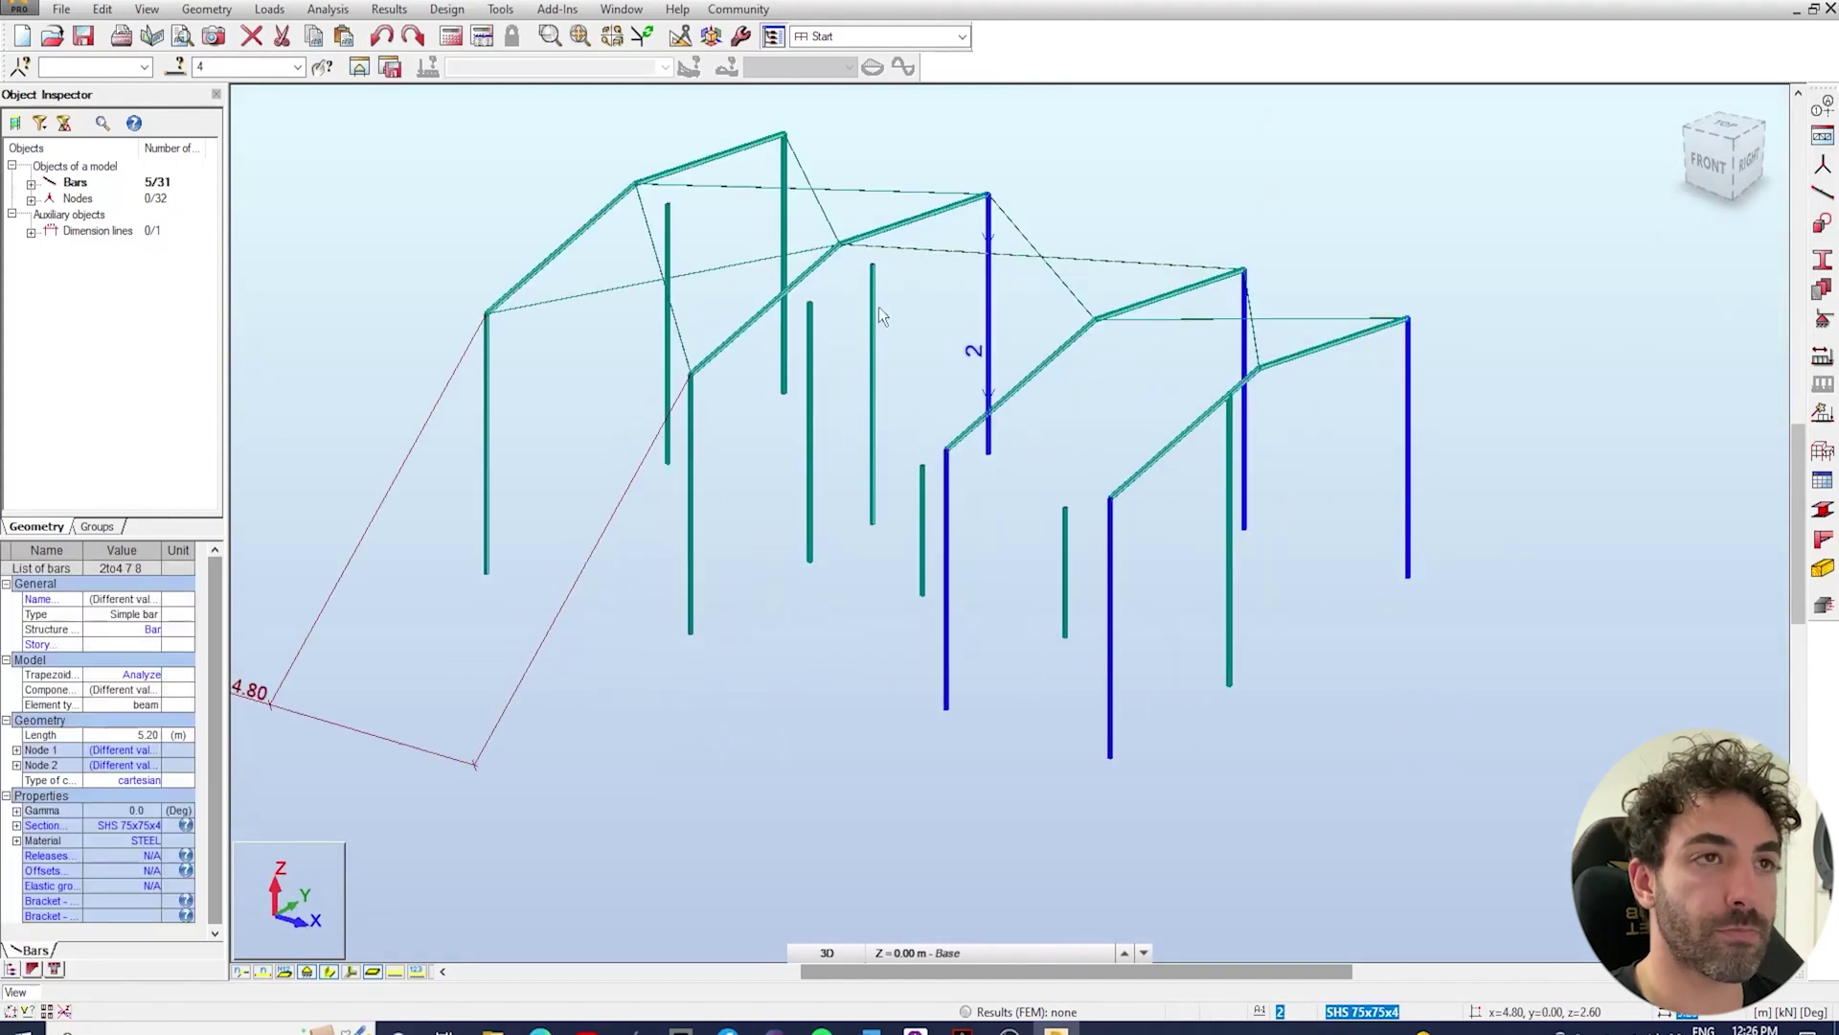
left_click(1821, 259)
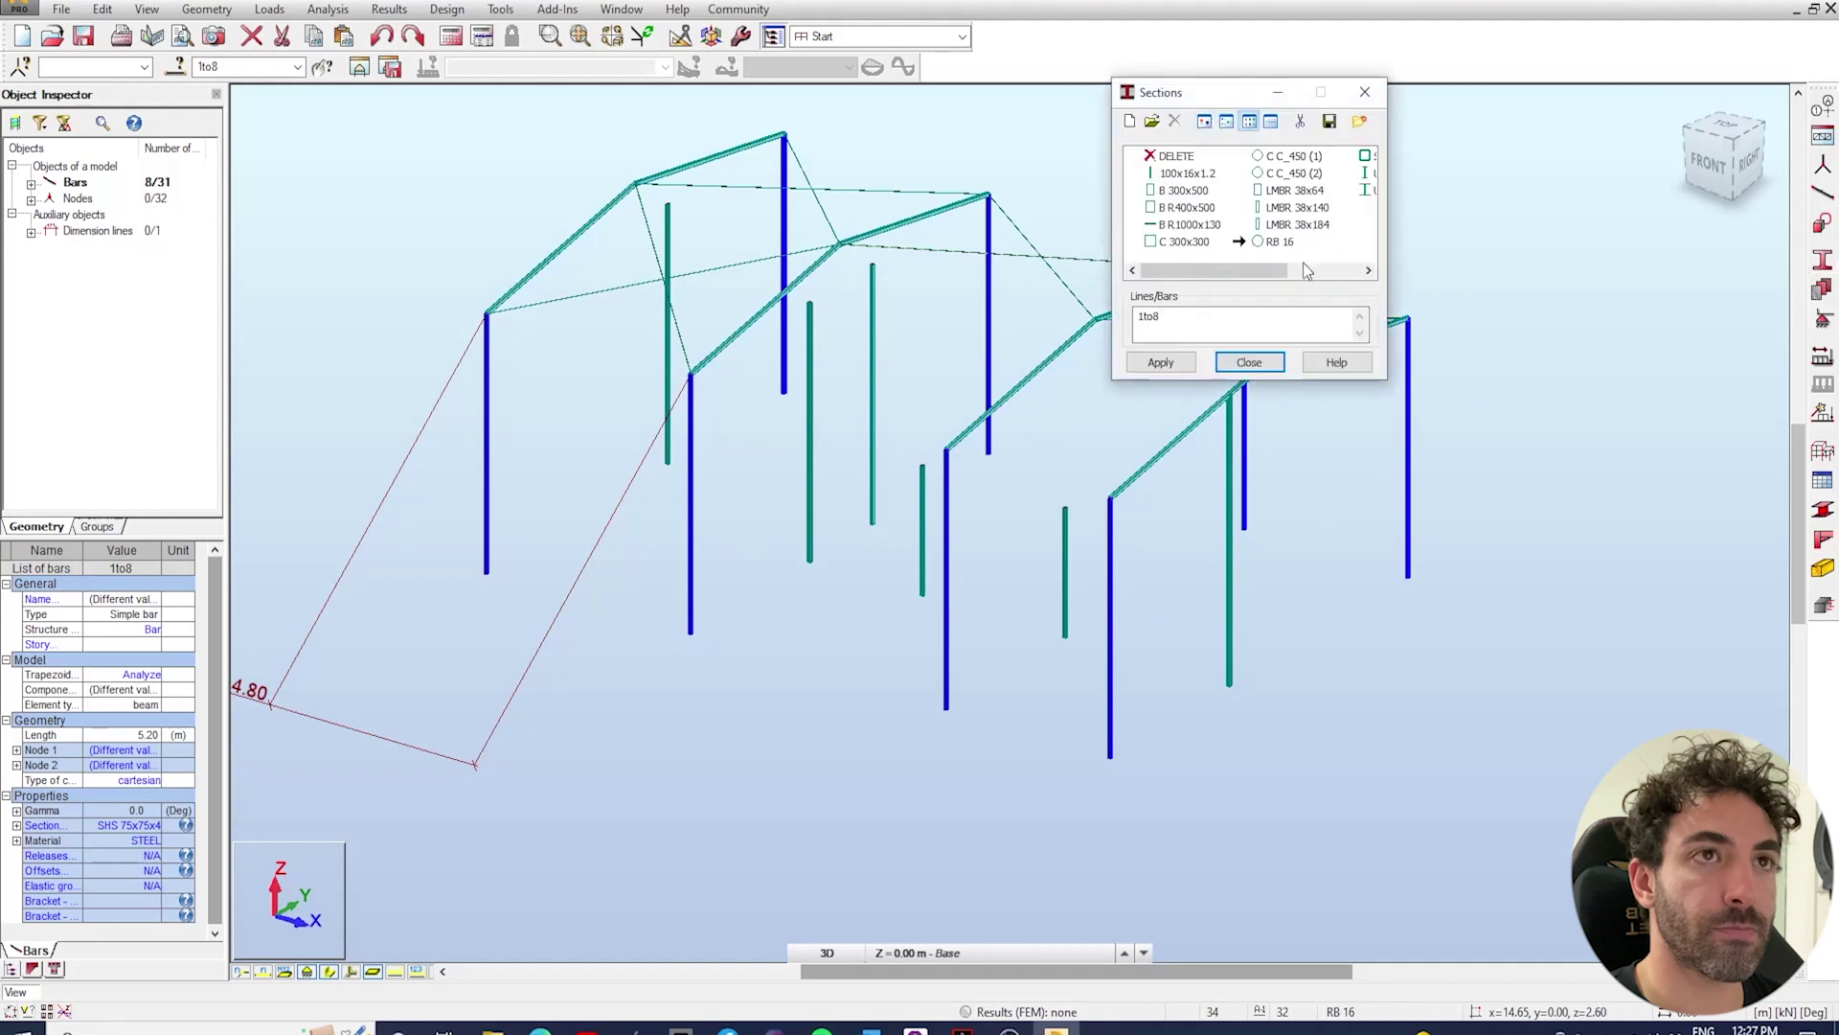
left_click(1731, 453)
left_click(1700, 630)
left_click(1735, 517)
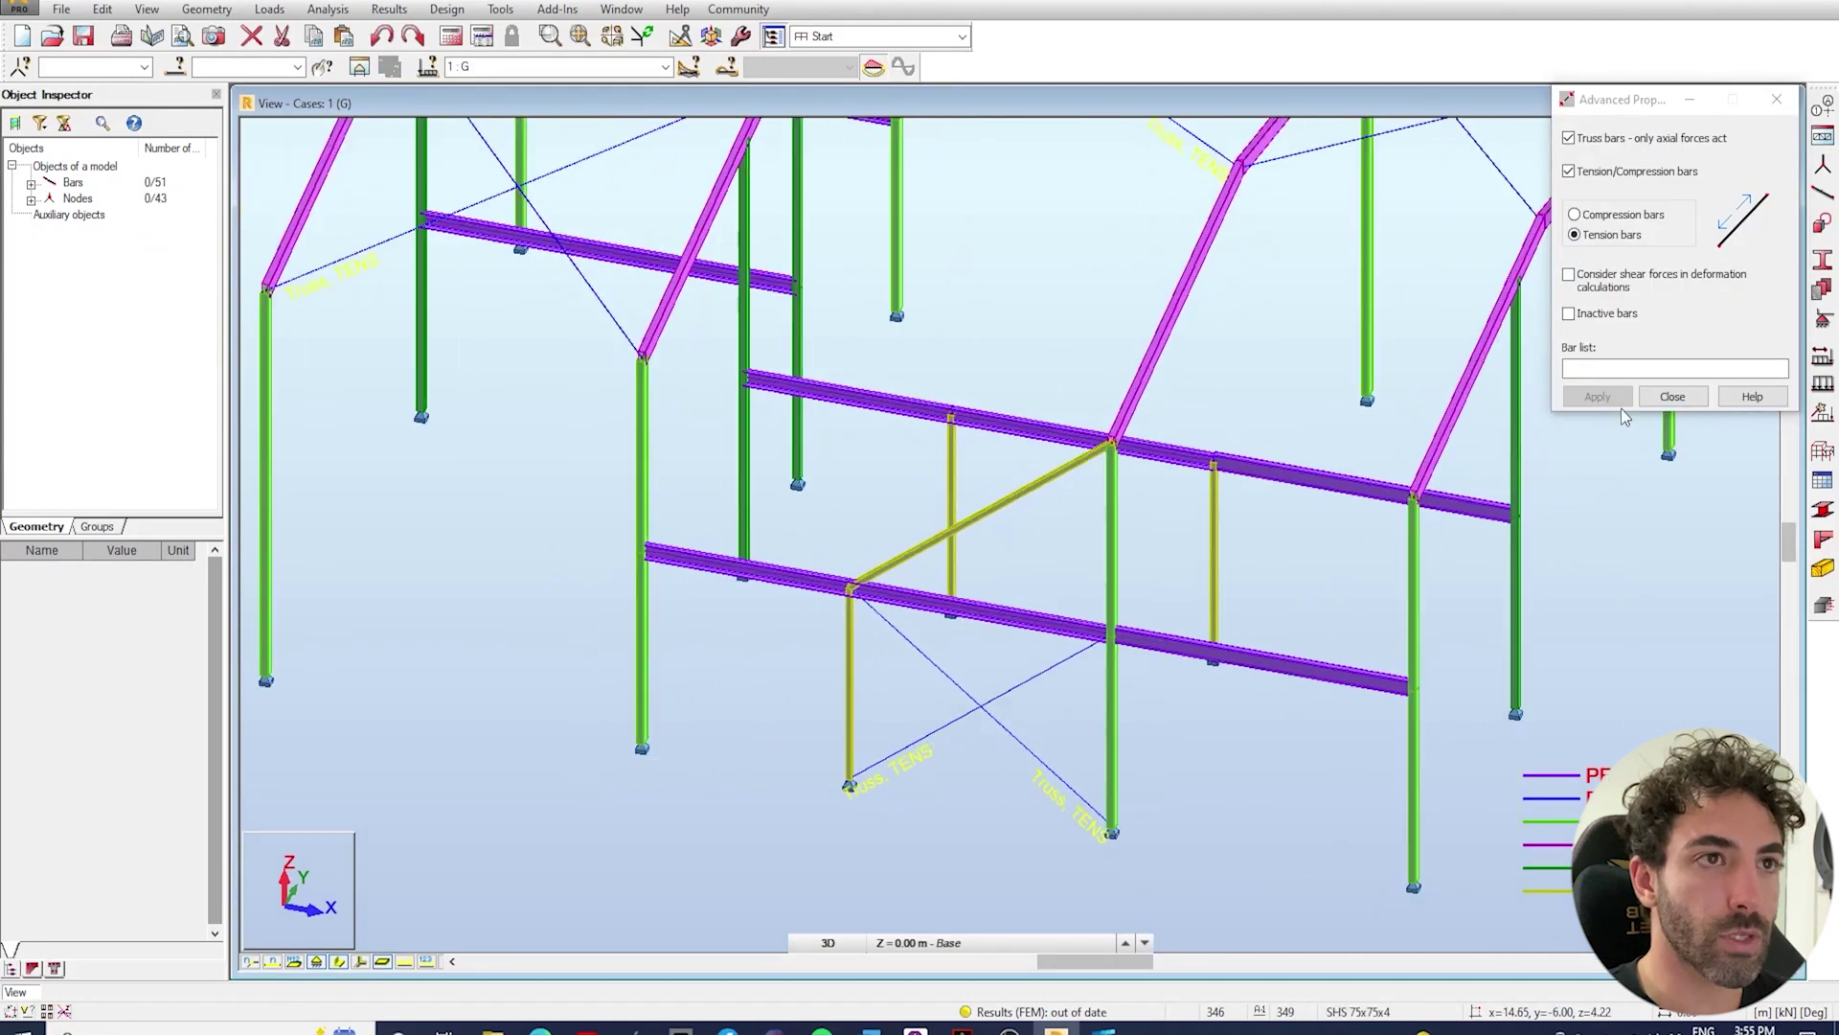
Draw two crossed SHS 75x75x4 bracing bars between the columns of the end bay.
scroll(990, 608, "down", 3)
middle_click_drag(990, 608, 661, 479)
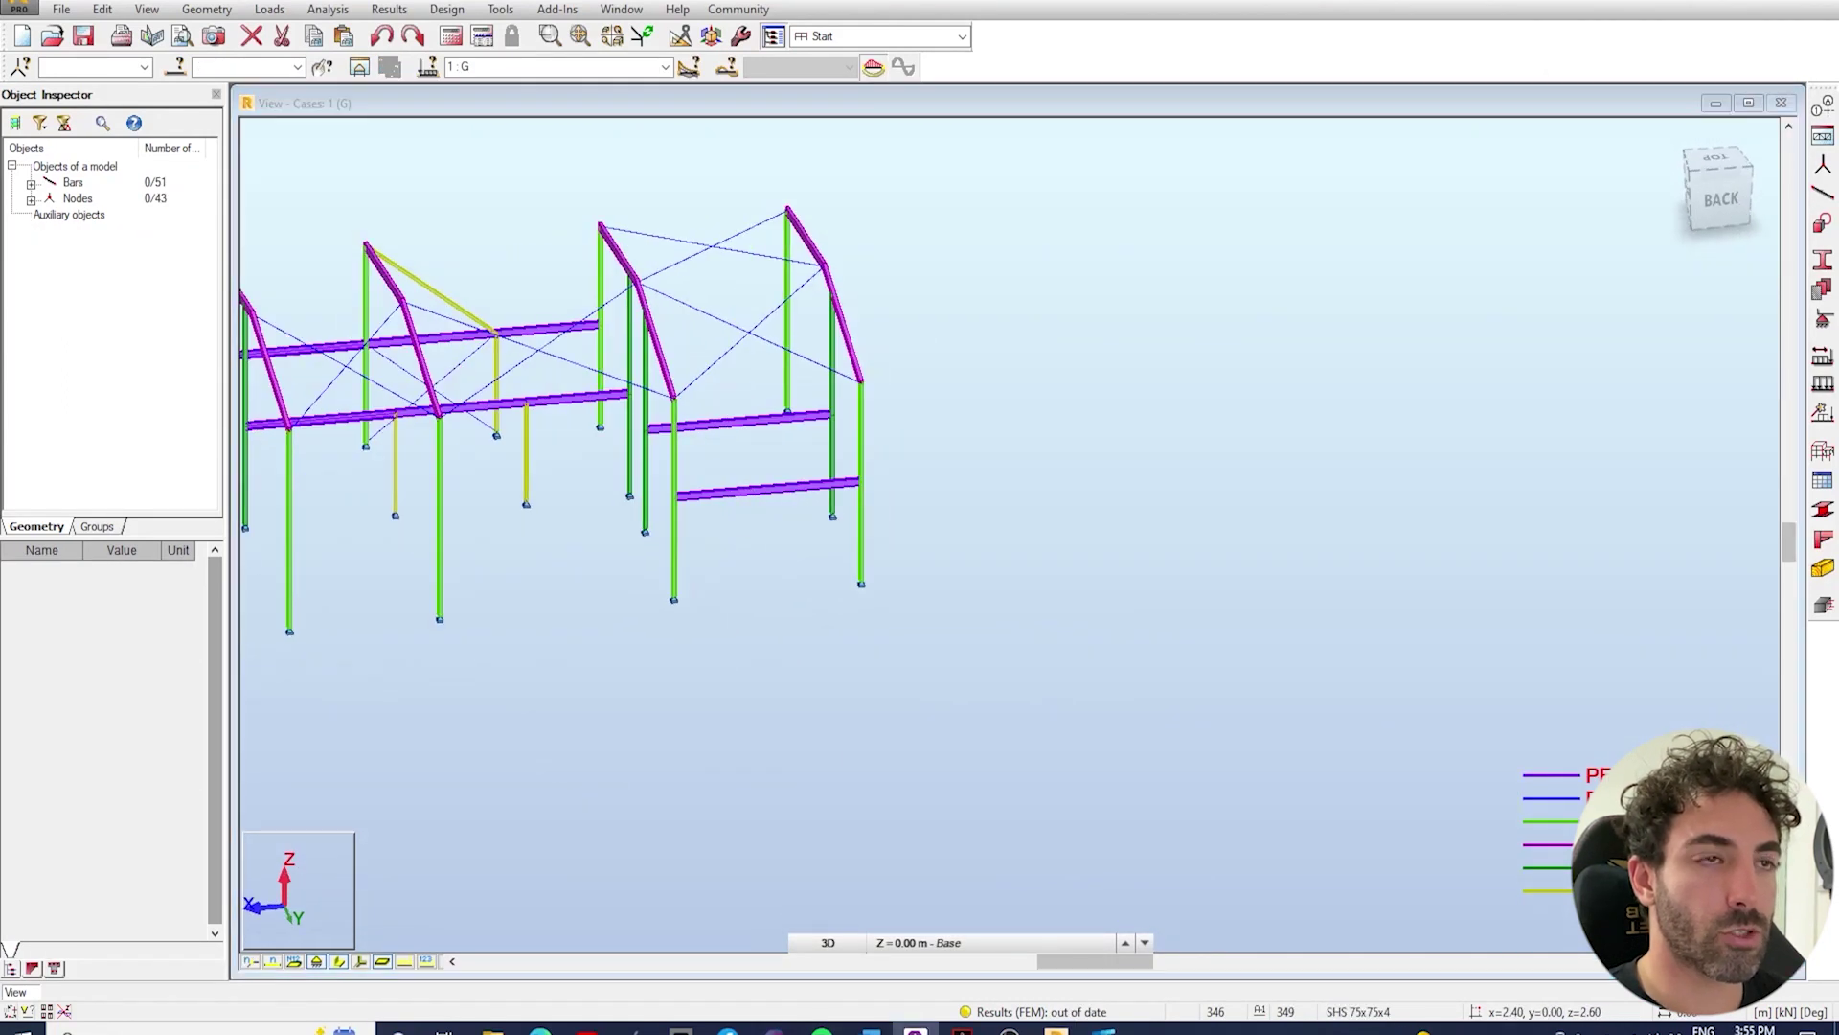
scroll(808, 419, "up", 2)
left_click(1823, 191)
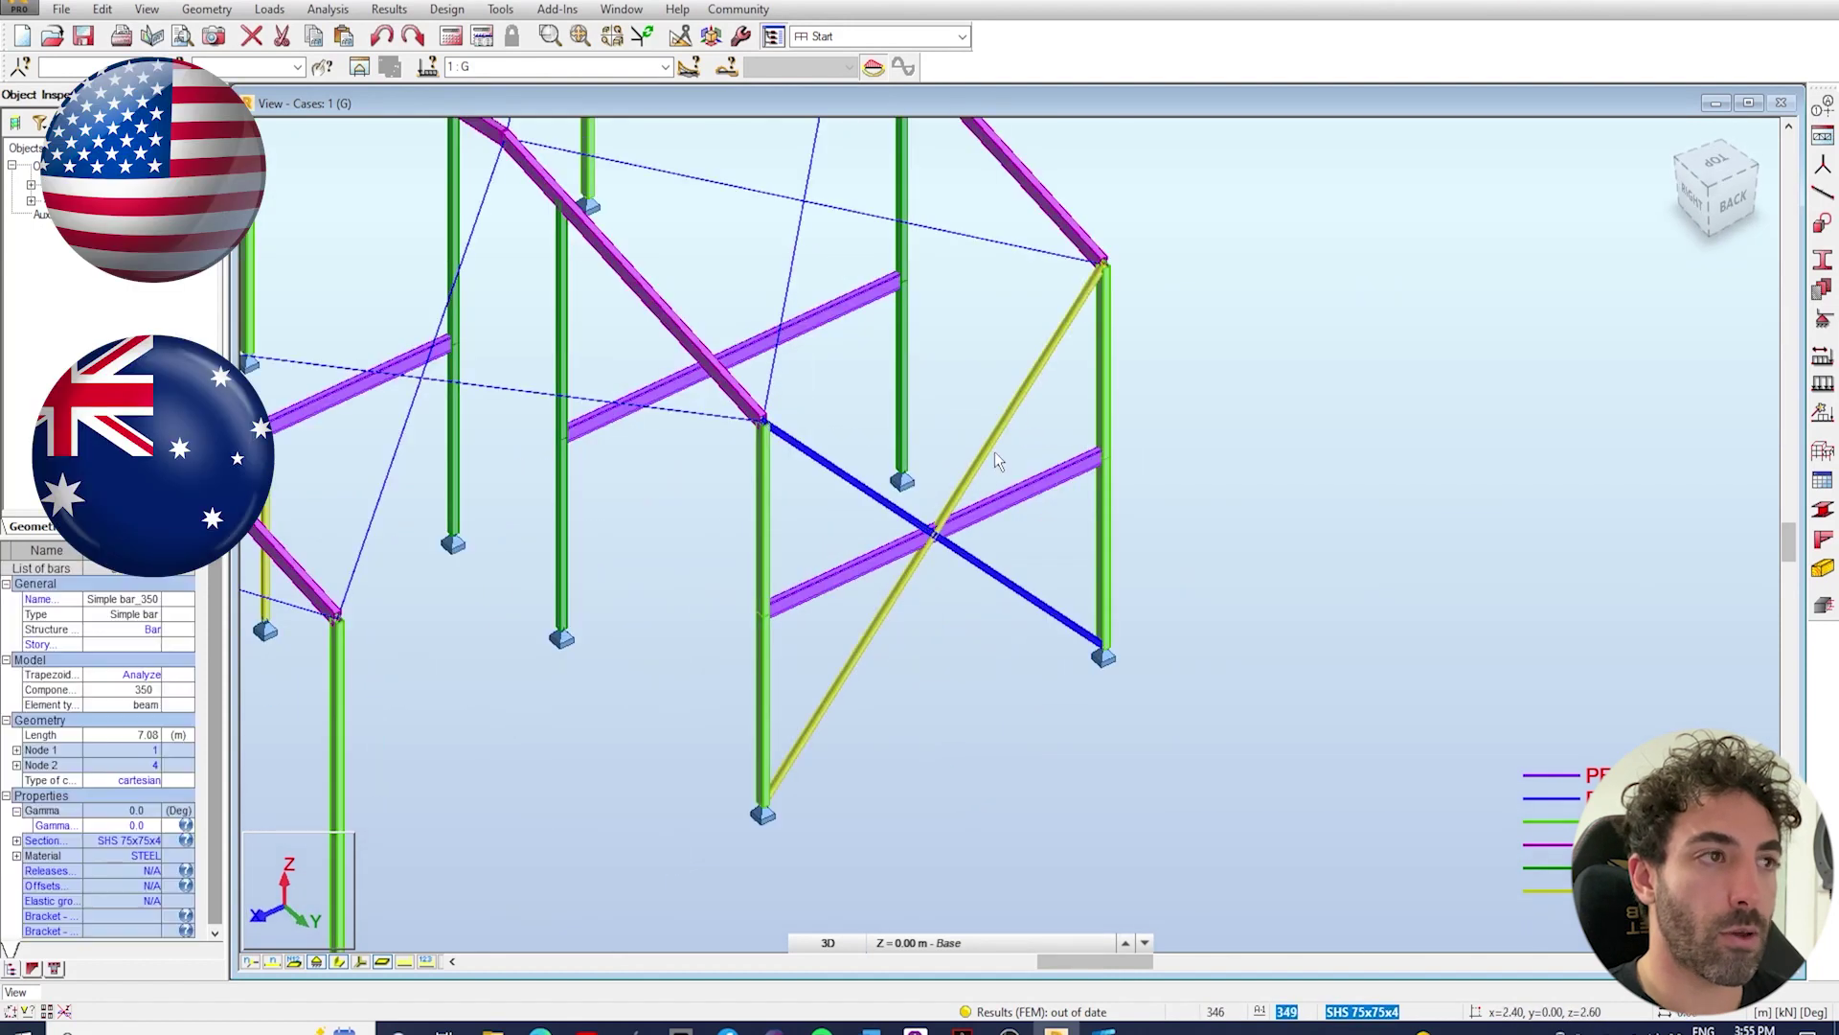
Assign section RB 16 to the two crossed end-bay braces and define them as tension-only bars.
left_click(206, 9)
mouse_move(258, 346)
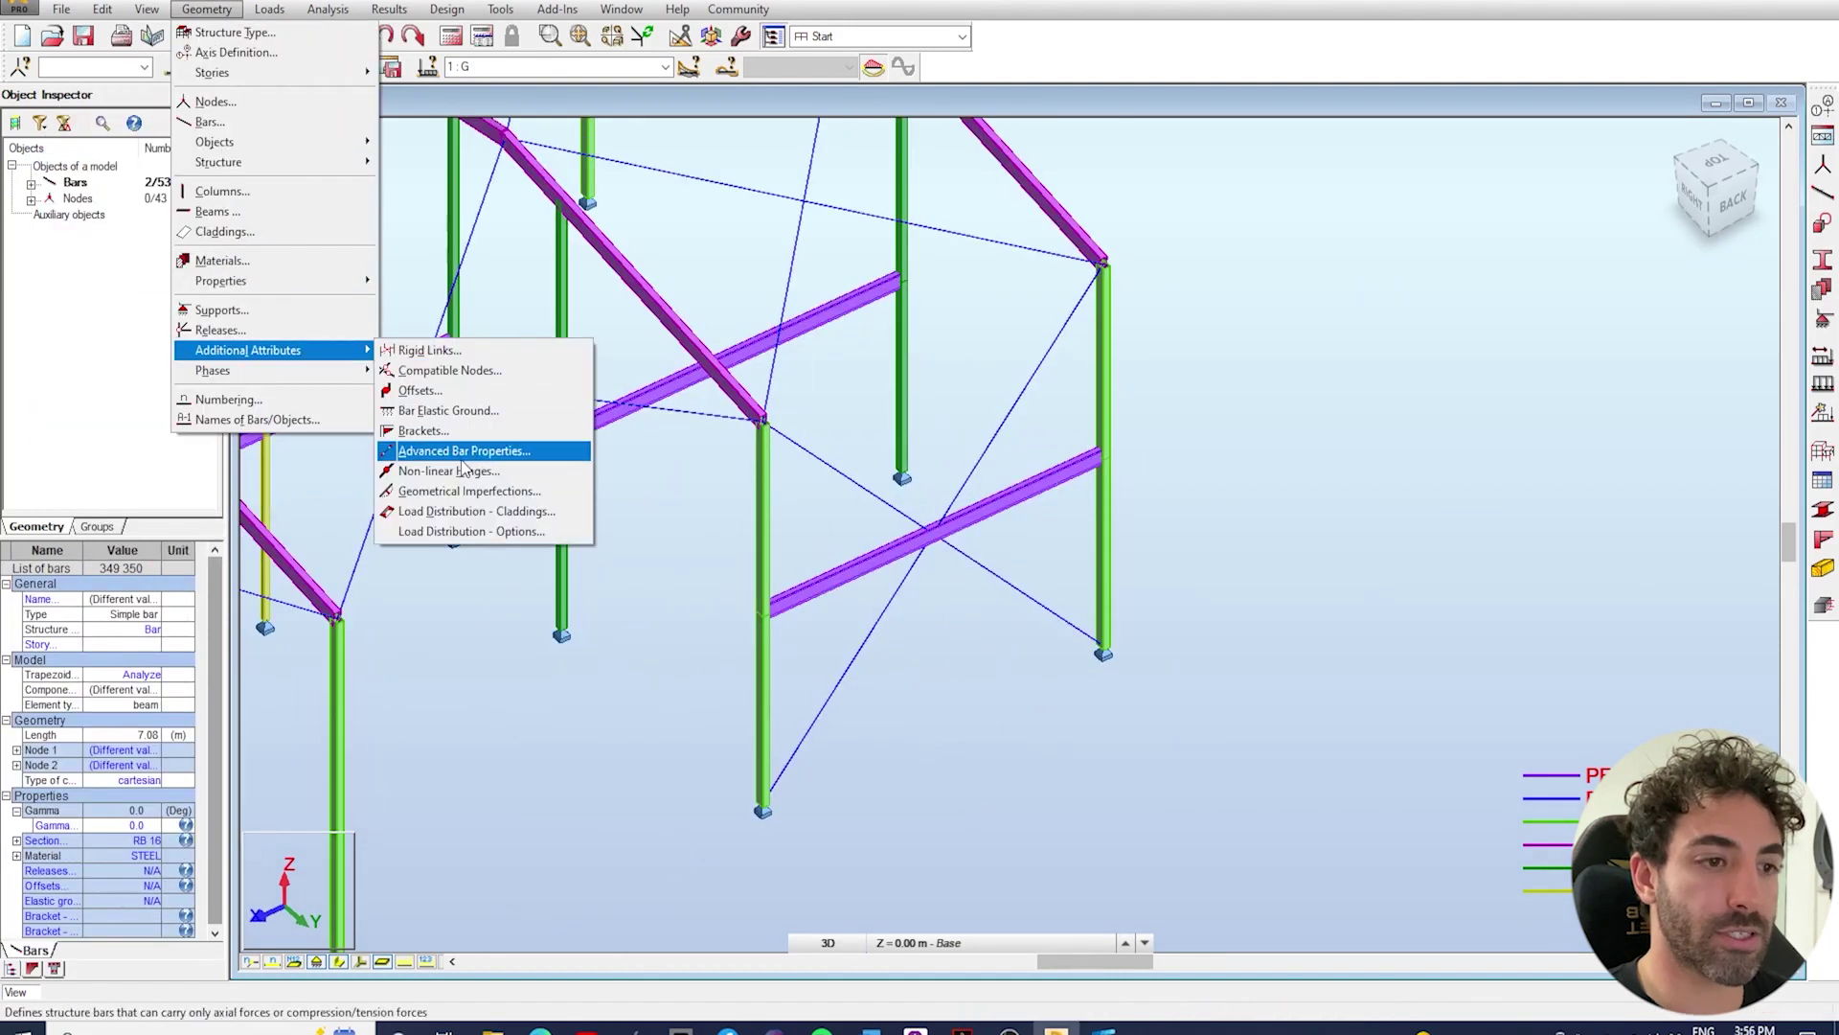
left_click(460, 449)
left_click(1575, 234)
left_click(1596, 396)
left_click(1672, 396)
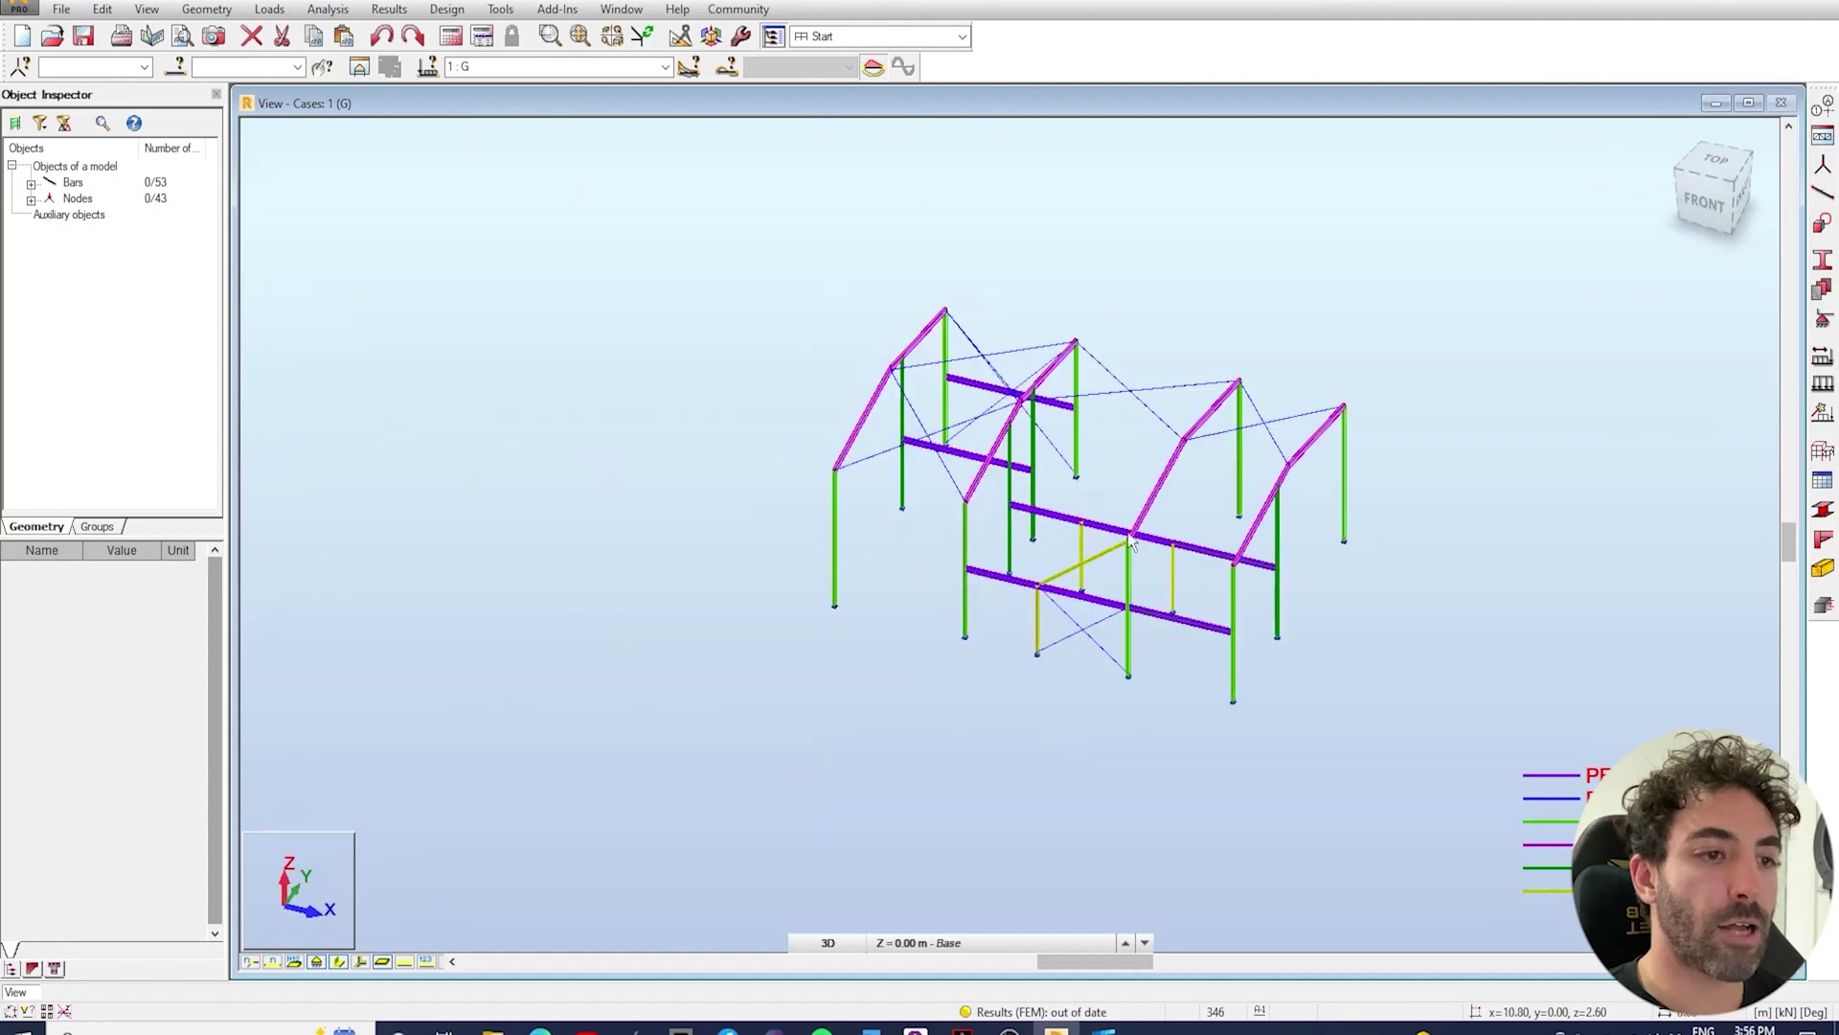
Draw three SHS 75x75x4 bars along the front eave line, connecting the column tops of all four frames.
scroll(767, 479, "up", 2)
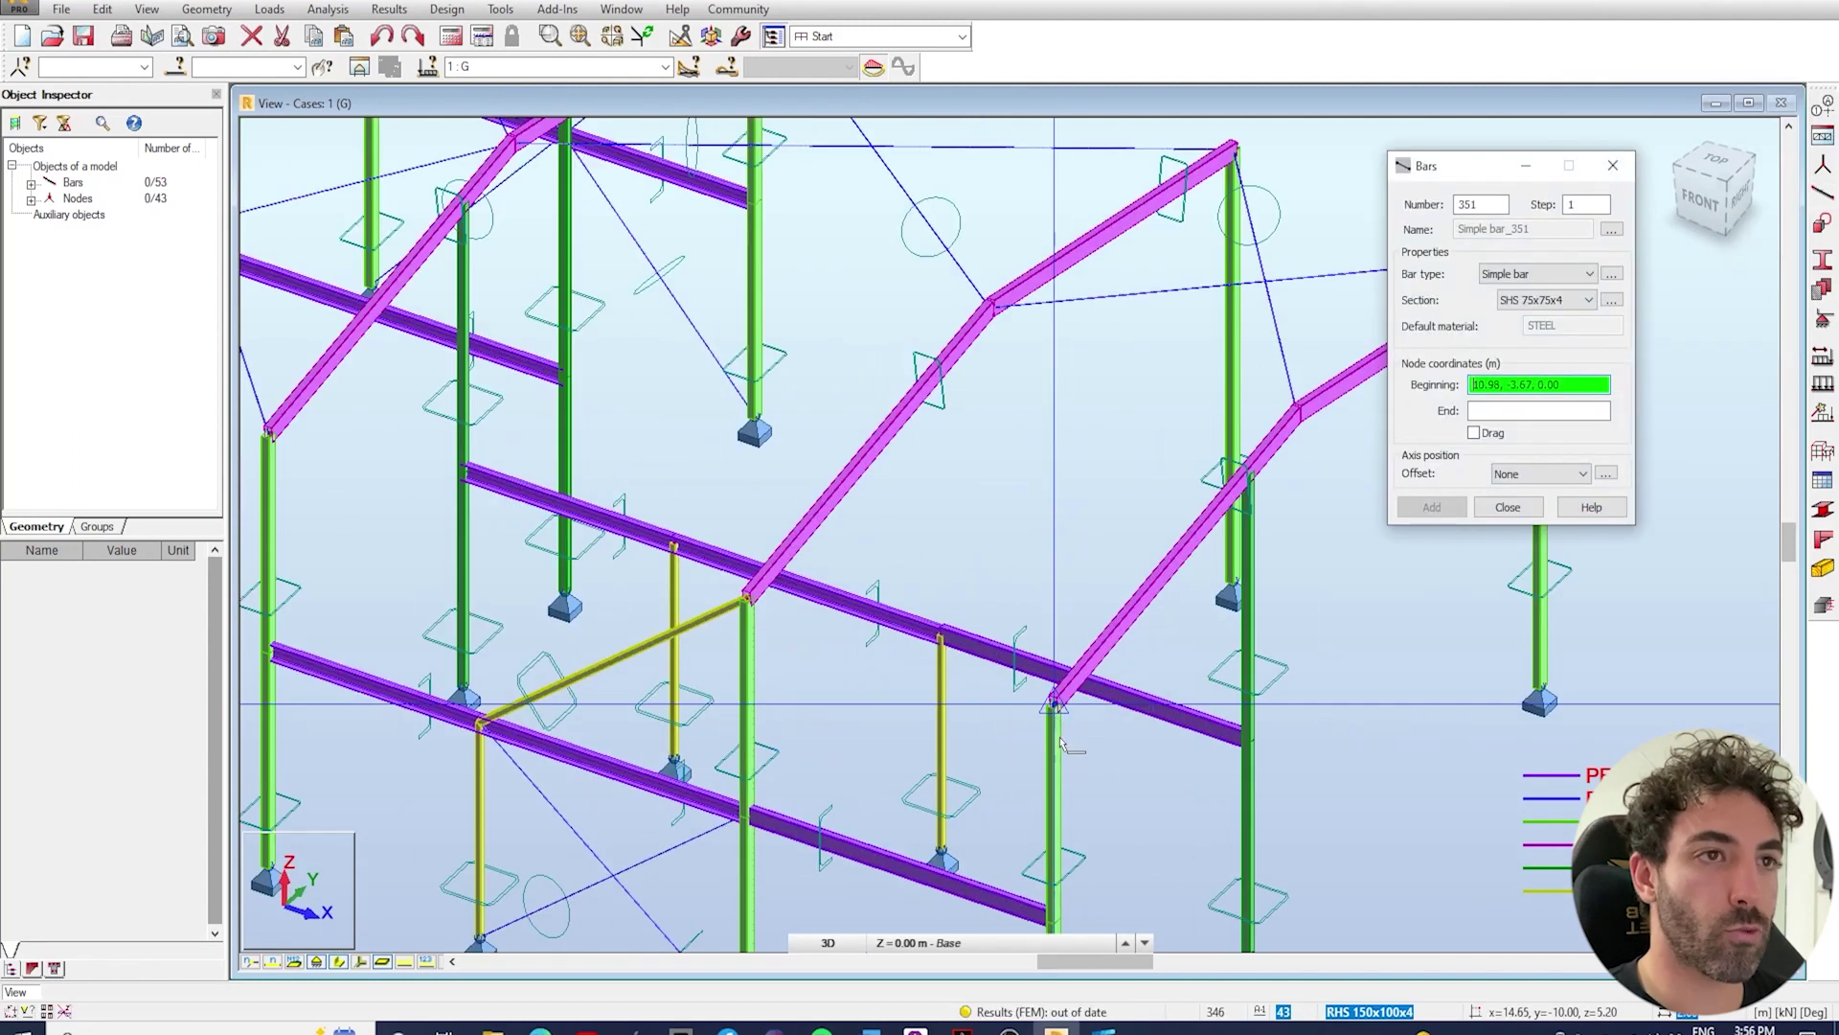
scroll(754, 604, "up", 2)
left_click(747, 599)
scroll(747, 599, "down", 2)
scroll(348, 561, "up", 2)
scroll(1200, 672, "down", 2)
left_click(1043, 636)
double_click(686, 514)
left_click(399, 416)
scroll(318, 581, "down", 2)
scroll(997, 412, "up", 3)
scroll(986, 566, "down", 4)
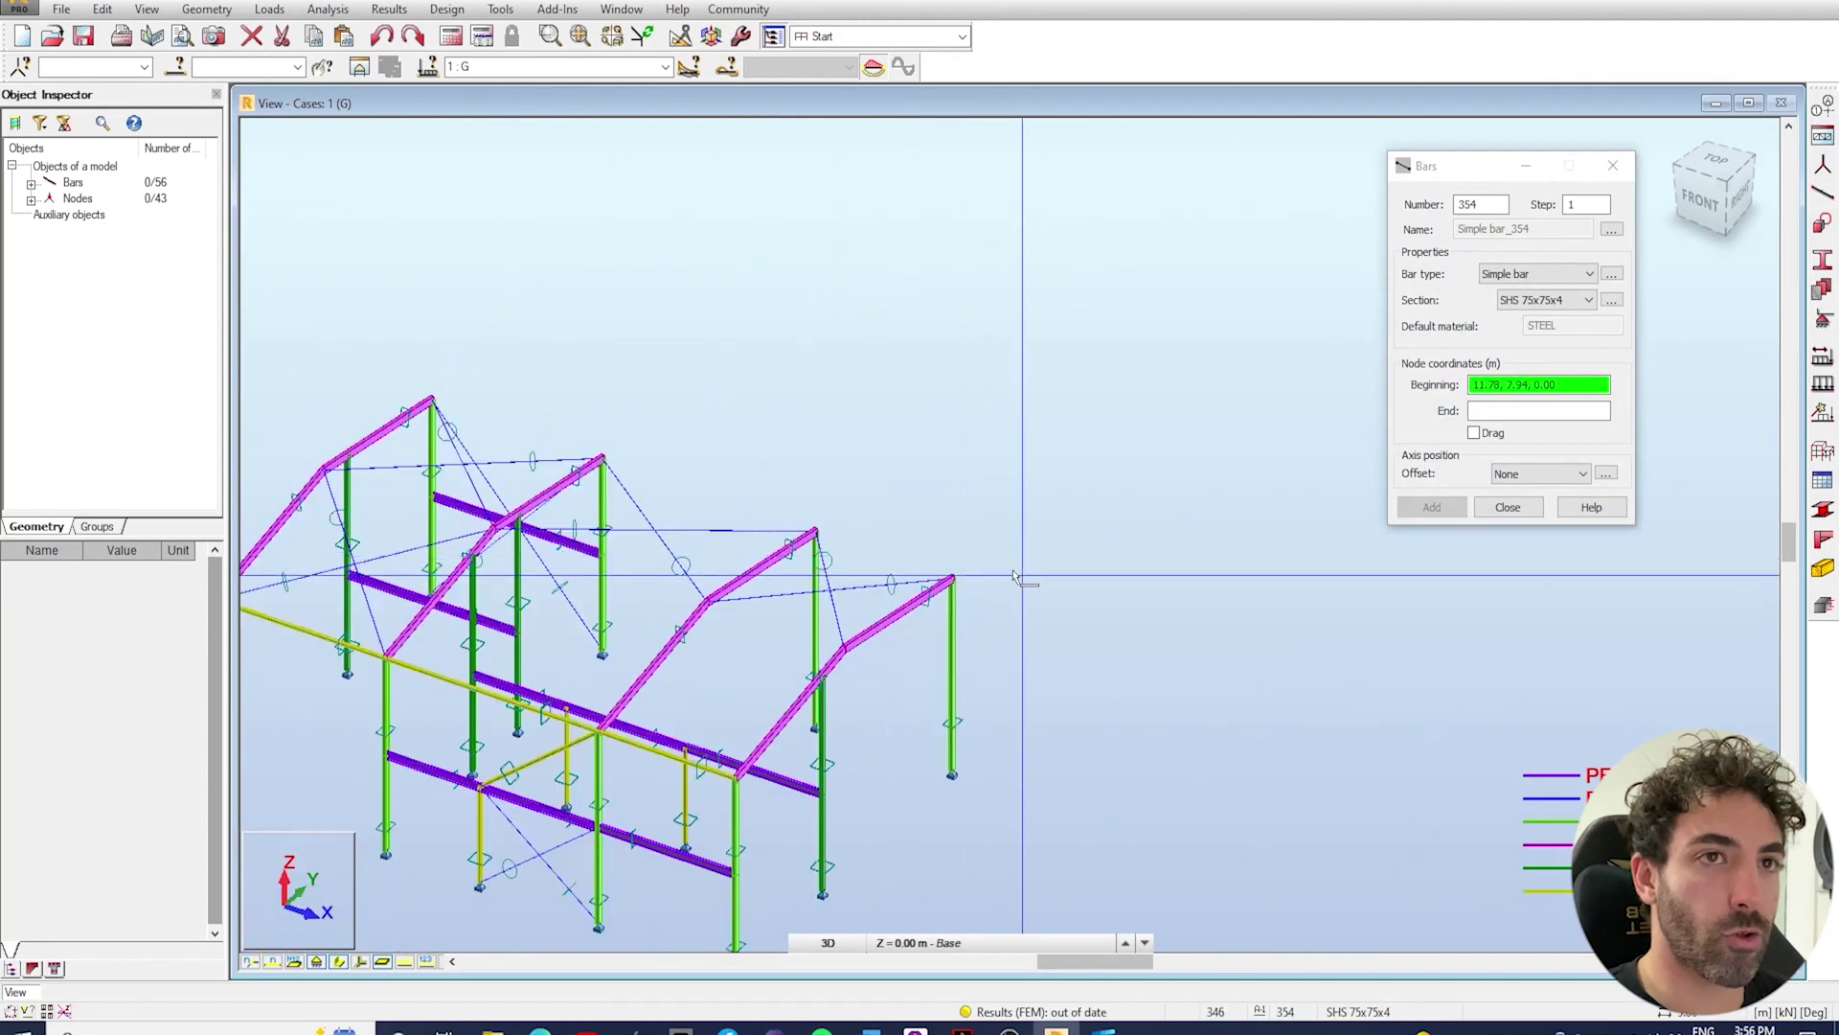
scroll(622, 704, "up", 3)
key("Escape")
Copy the three front eave bars by translation to the ridge line and on to the rear eave line.
left_click(879, 707)
left_click(678, 640, "ctrl")
left_click(373, 527, "ctrl")
scroll(588, 539, "down", 2)
middle_click_drag(714, 774, 680, 774, "shift")
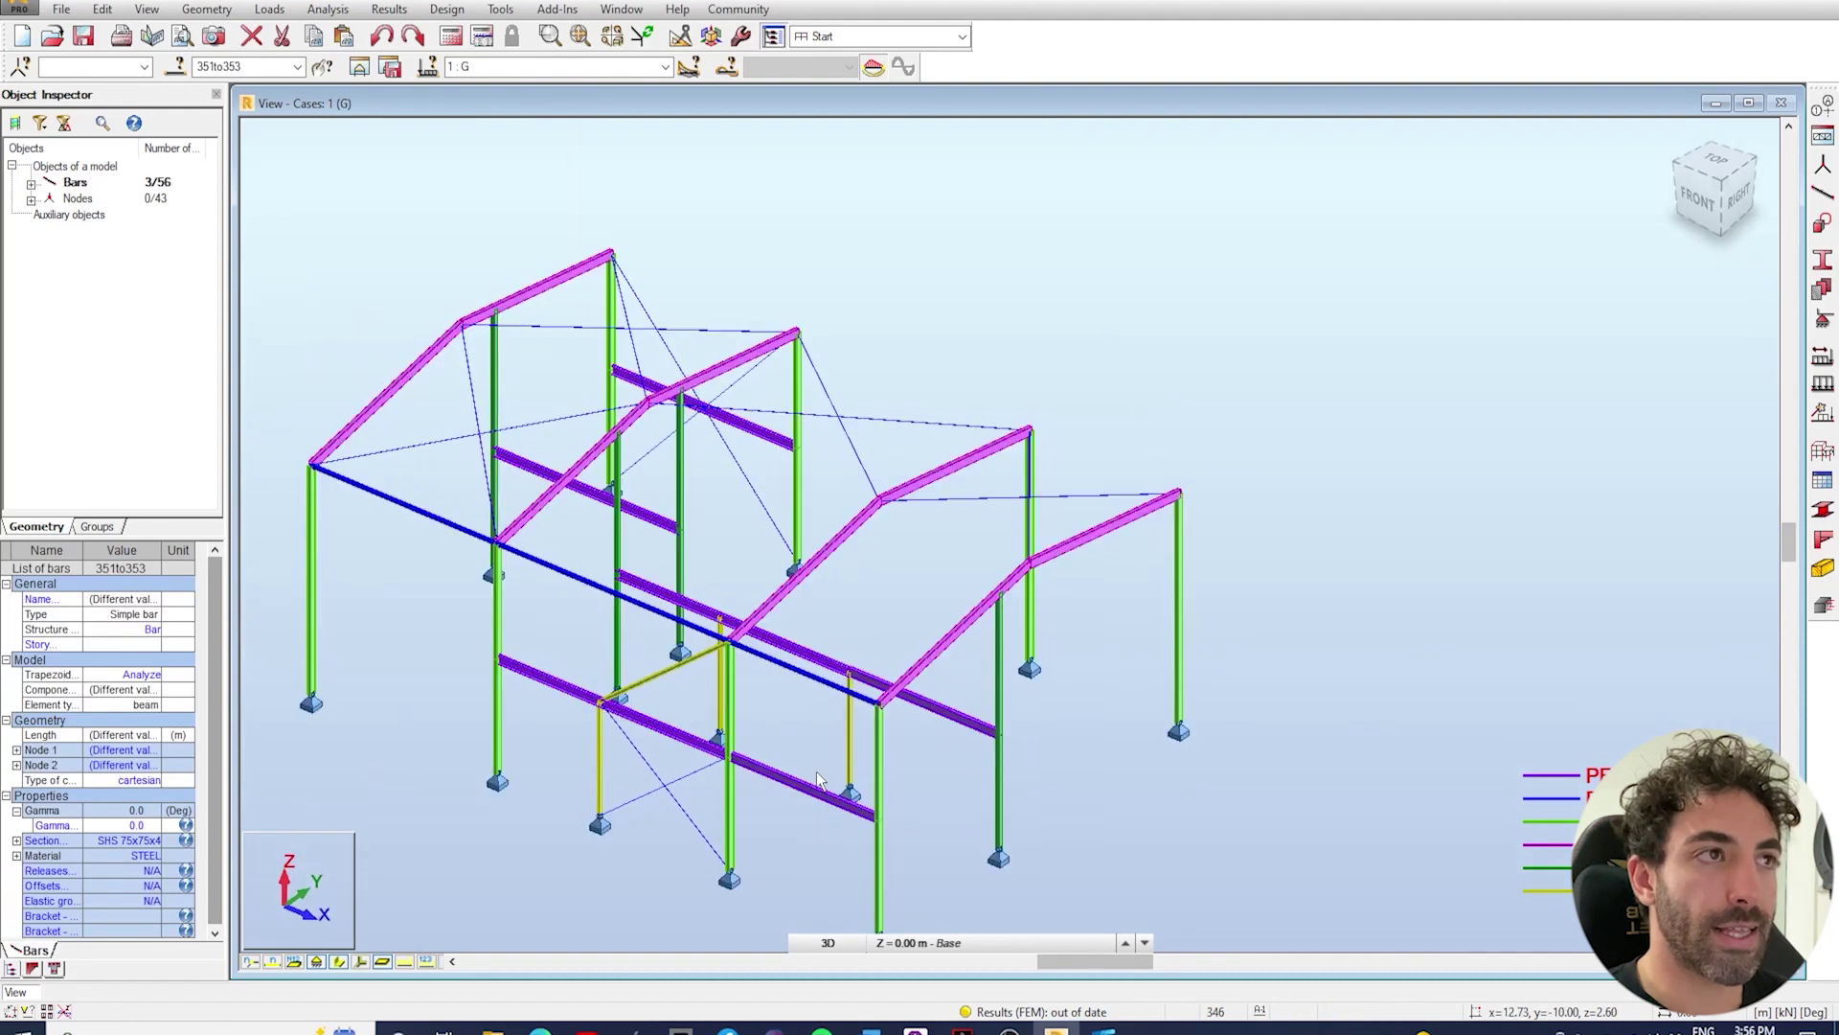
left_click(102, 8)
left_click(364, 226)
left_click(879, 704)
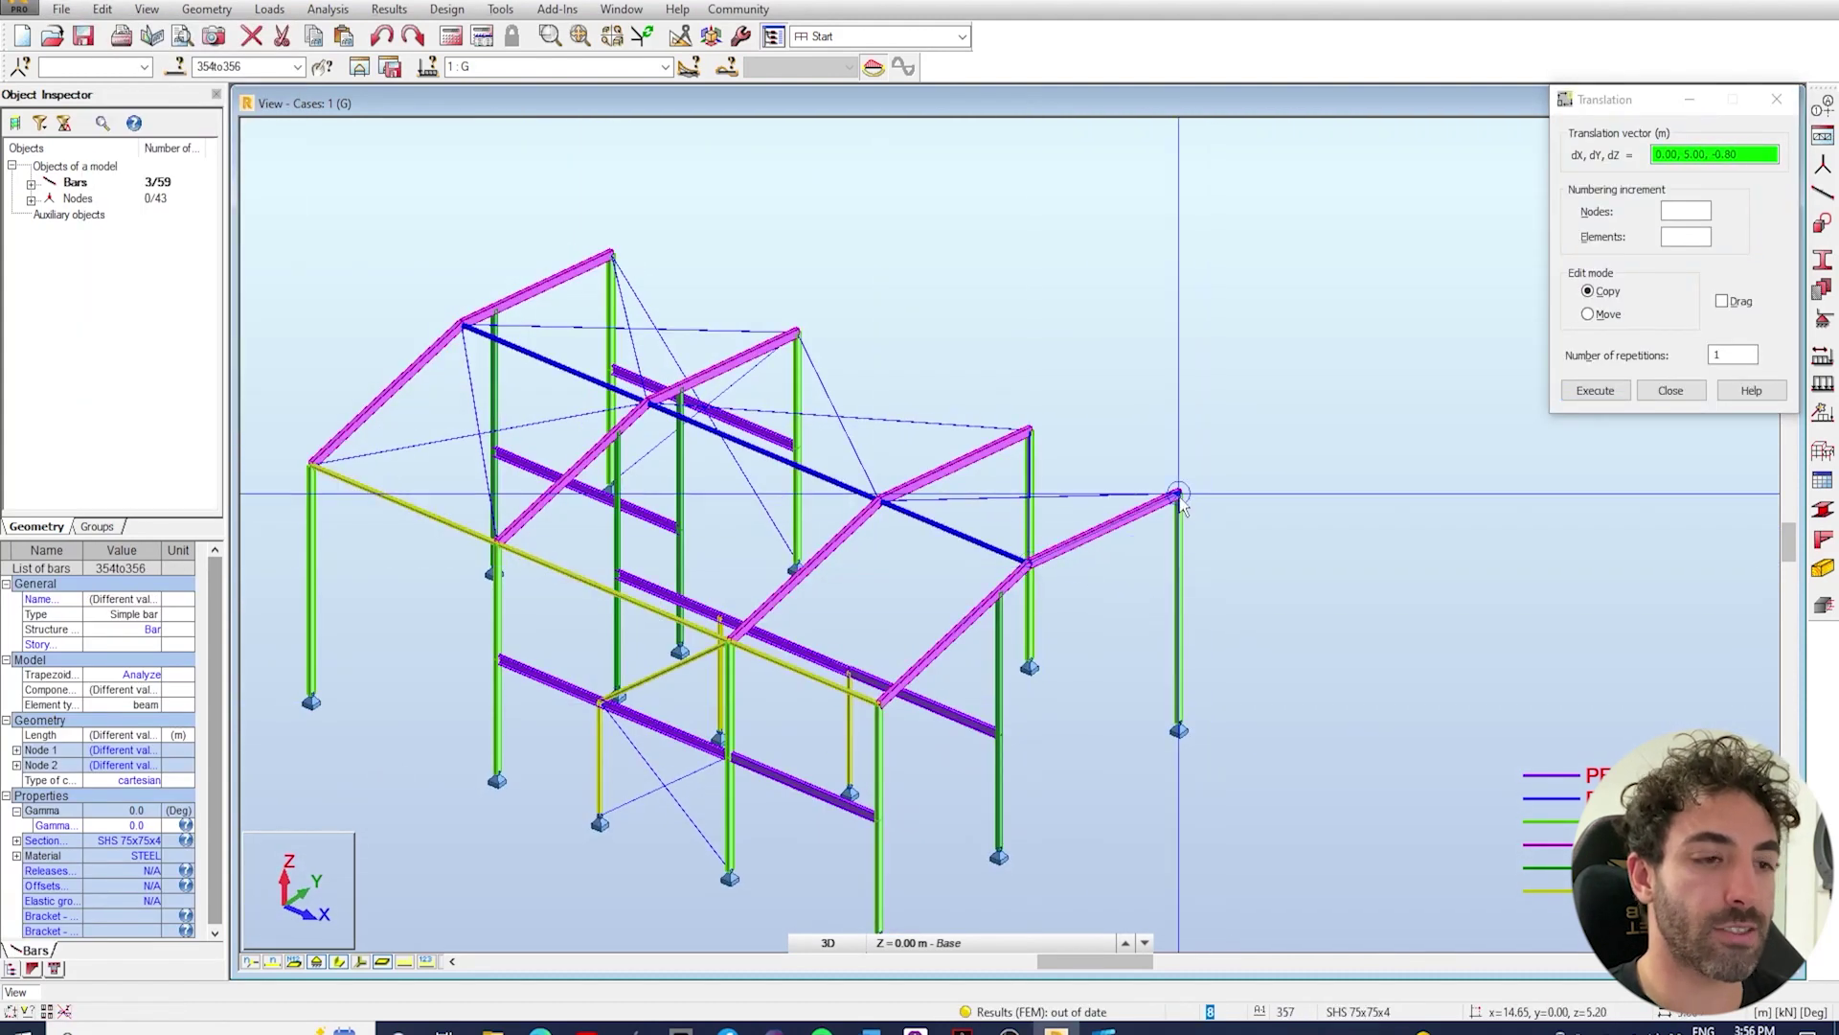
left_click(1595, 390)
left_click(1671, 390)
middle_click_drag(1329, 515, 986, 727, "shift")
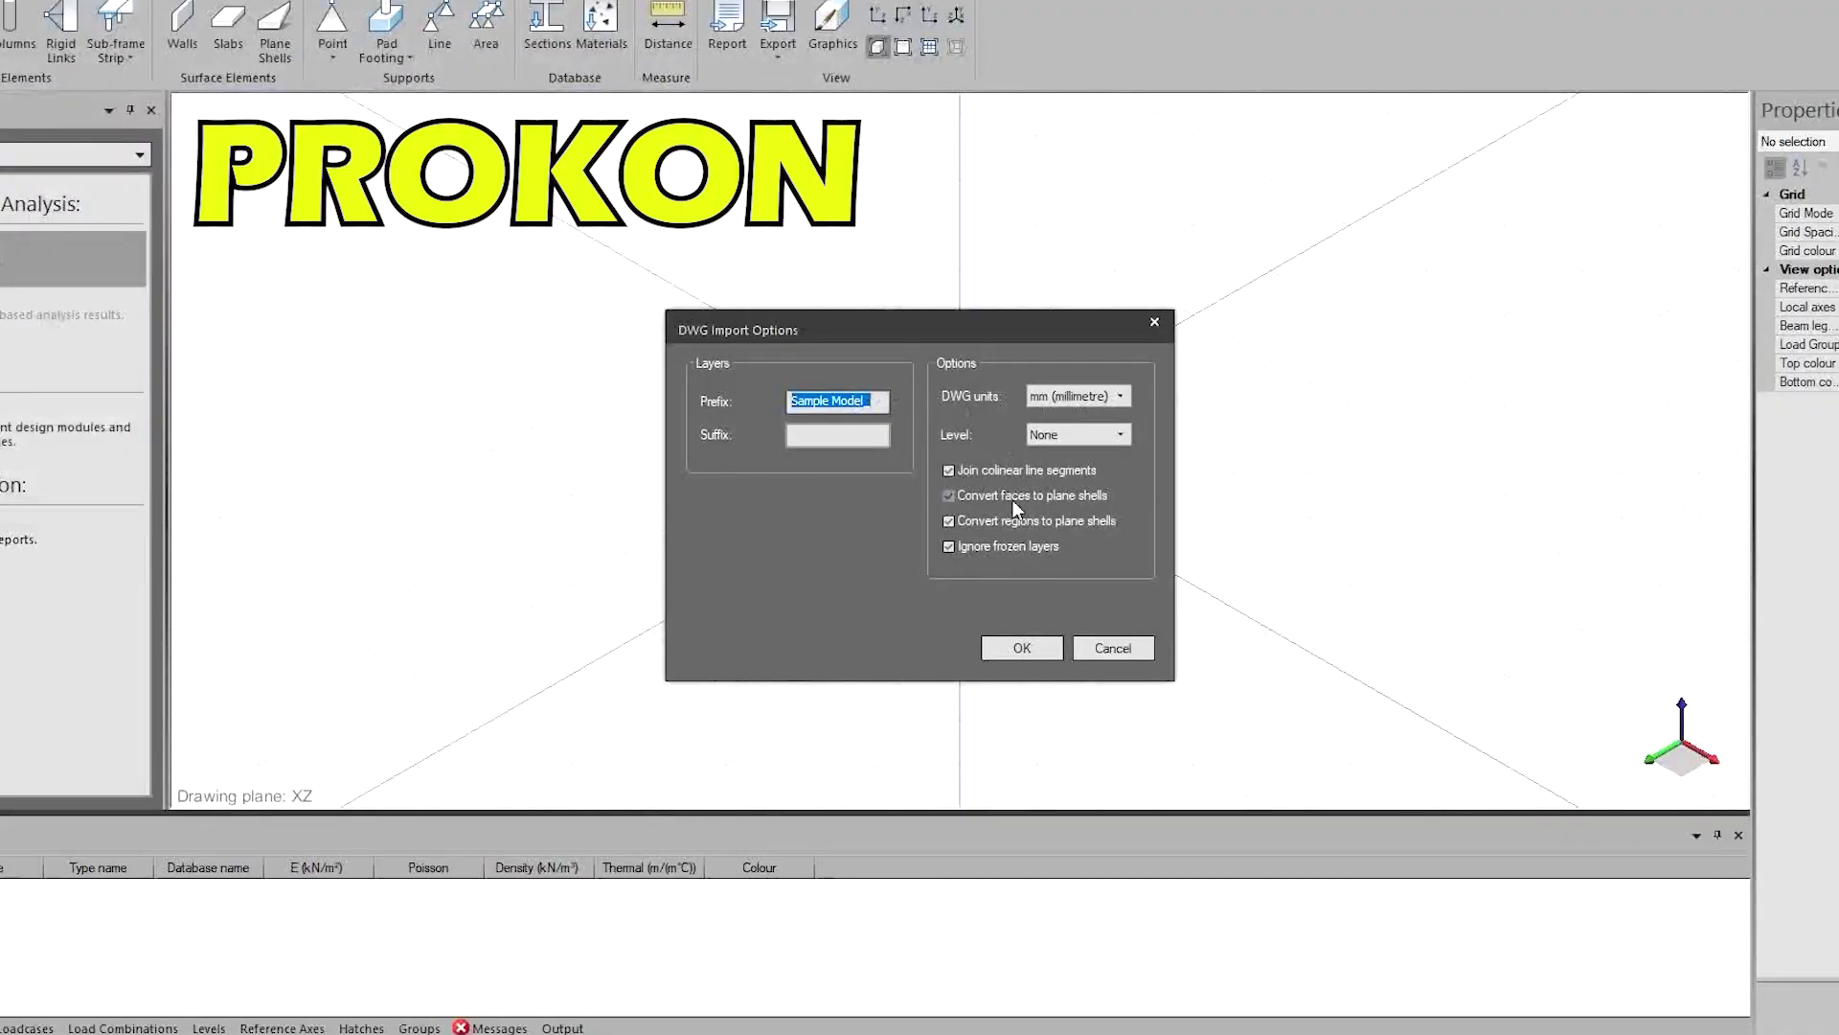
In PROKON, import the Sample Model DWG in millimetres with colinear segments joined and faces and regions converted to plane shells.
left_click(1039, 647)
Add the equal-leg angle 75x75x6 and the unequal-leg angle 150x90x15.8 from the section database.
left_click(789, 253)
left_click(747, 478)
left_click(819, 401)
left_click(952, 340)
left_click(886, 254)
left_click(755, 544)
left_click(763, 599)
left_click(952, 340)
left_click(1167, 793)
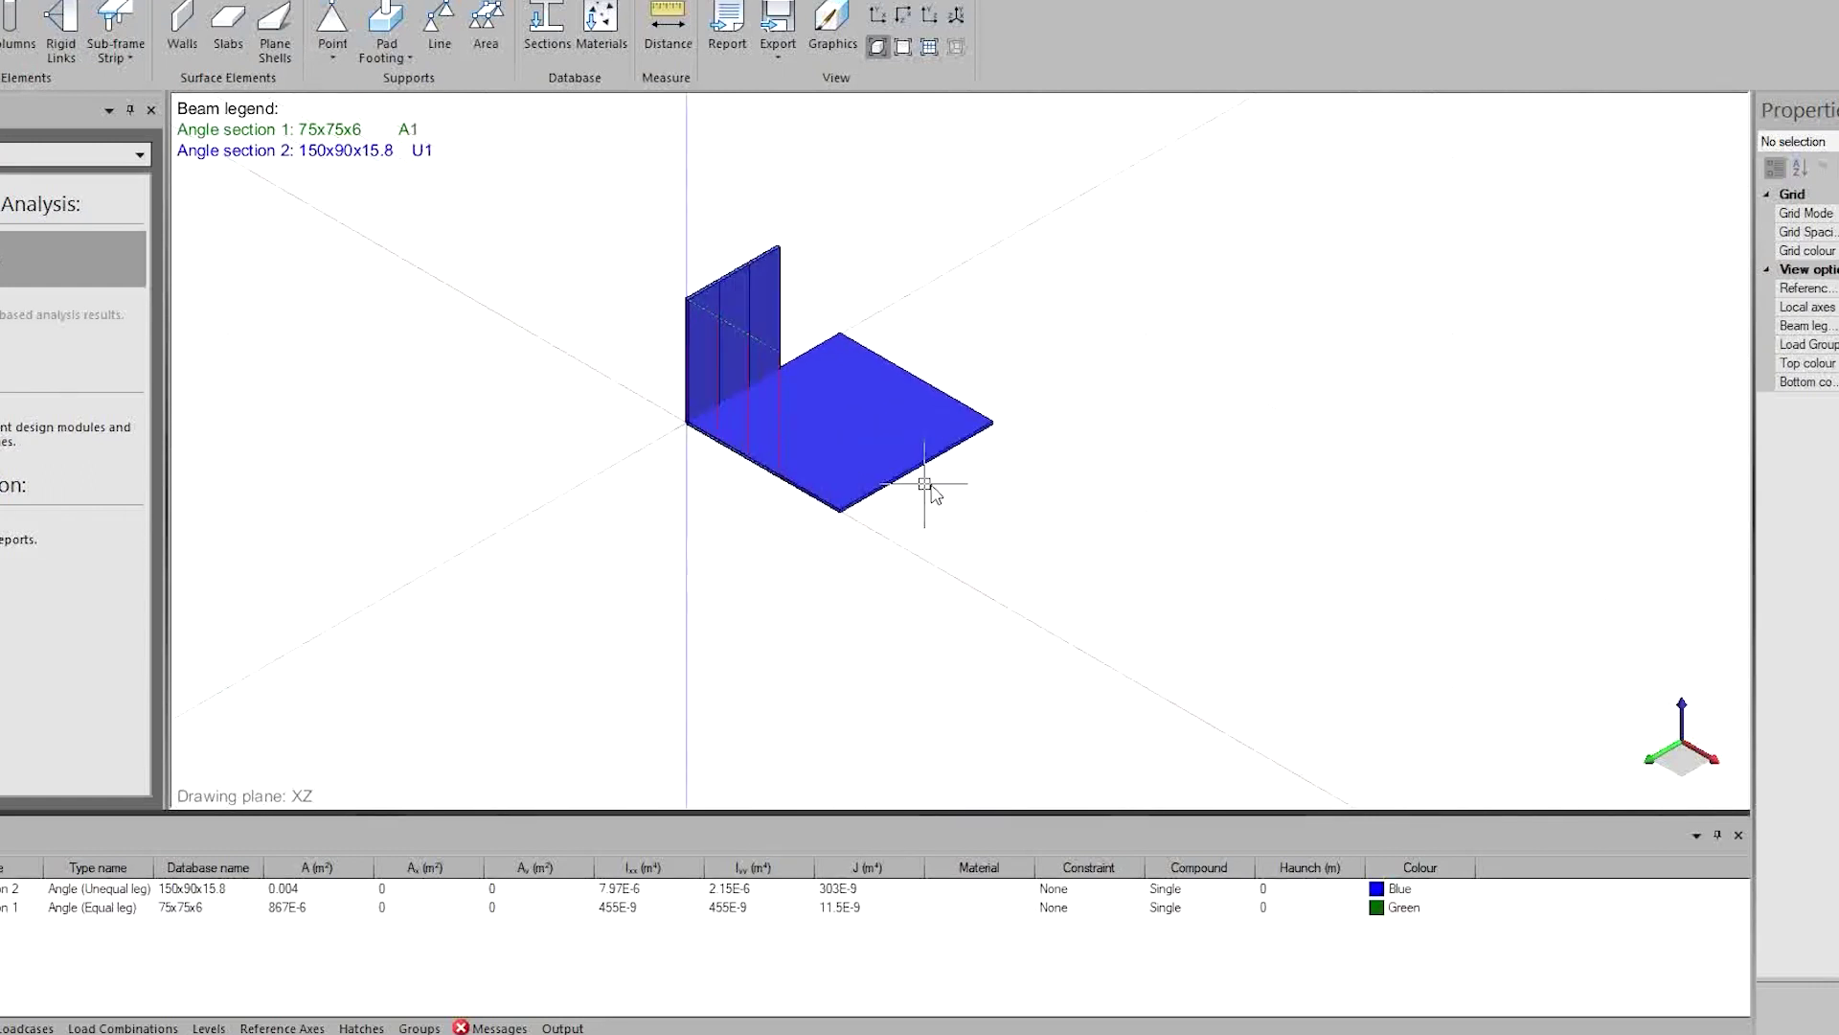
Add the materials Steel 300W and Concrete 30 MPa from the material database.
left_click(5, 1027)
left_click(813, 387)
left_click(912, 322)
left_click(786, 302)
left_click(730, 348)
left_click(728, 404)
left_click(912, 322)
left_click(1155, 742)
Filter the full selection down to the plane shells only and open their thickness for editing.
scroll(1082, 535, "up", 2)
key("ctrl+a")
left_click(1824, 168)
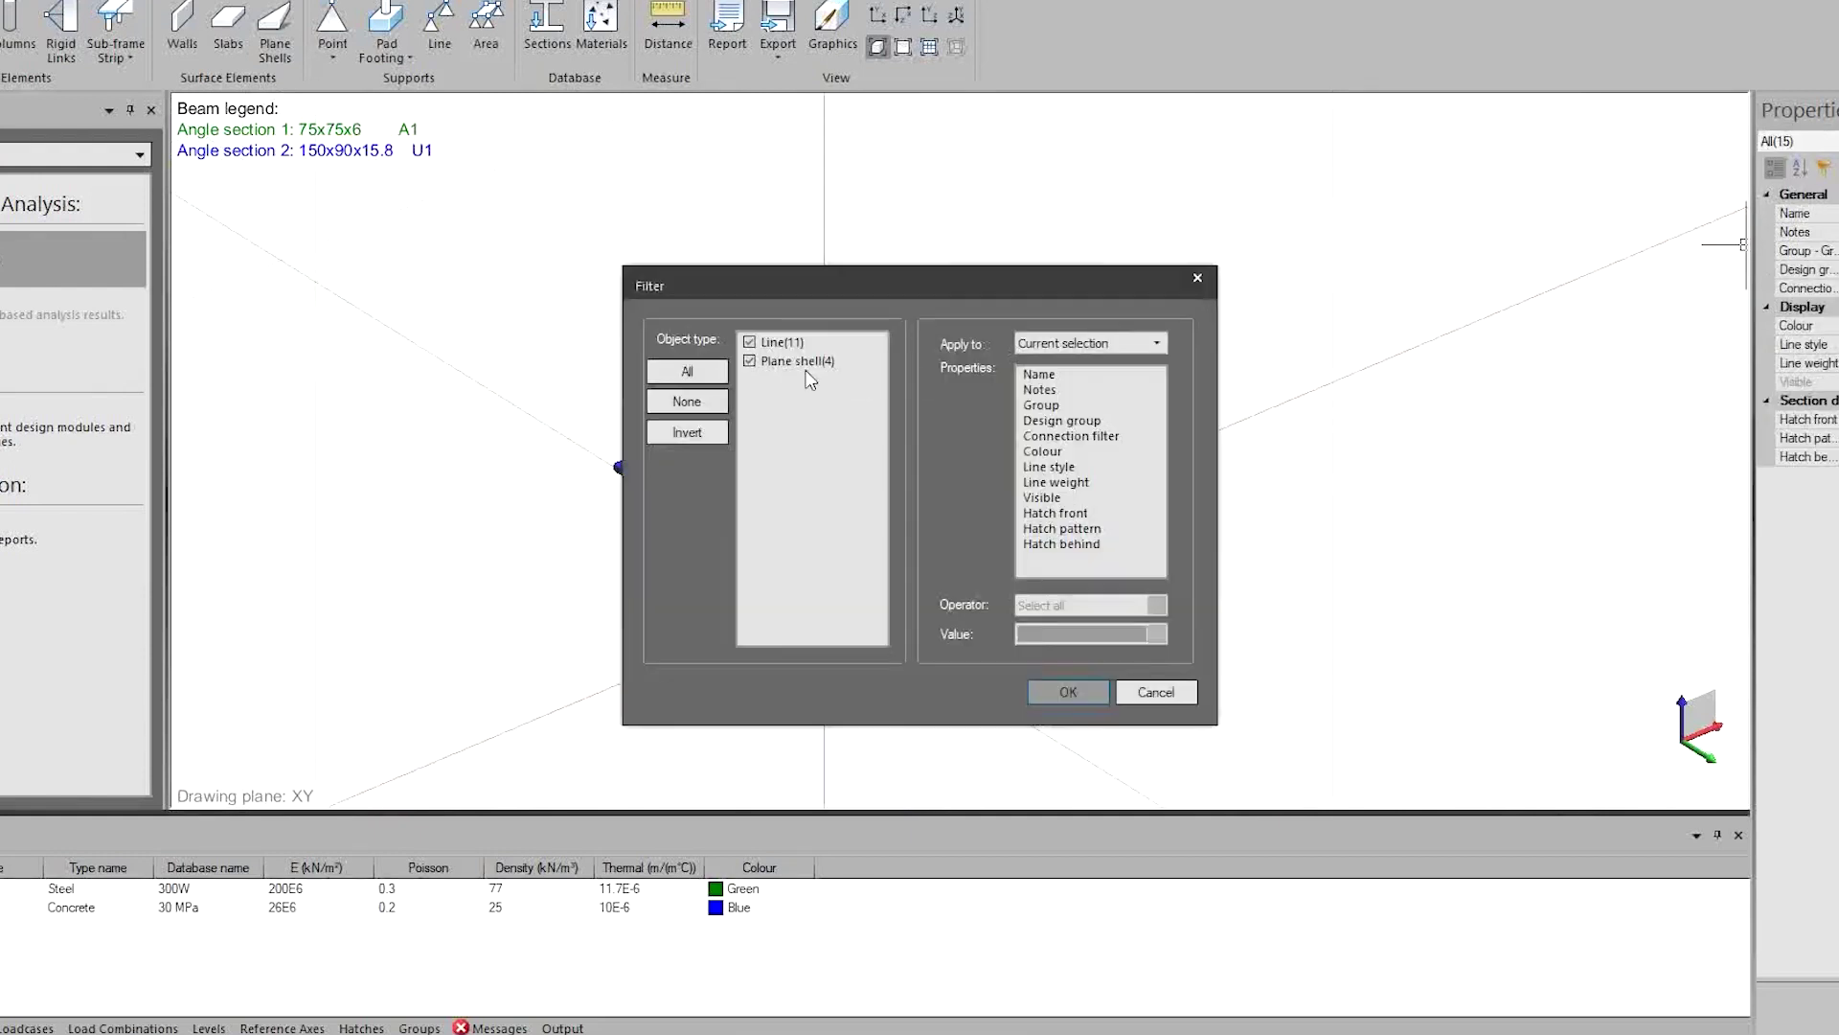
key("Return")
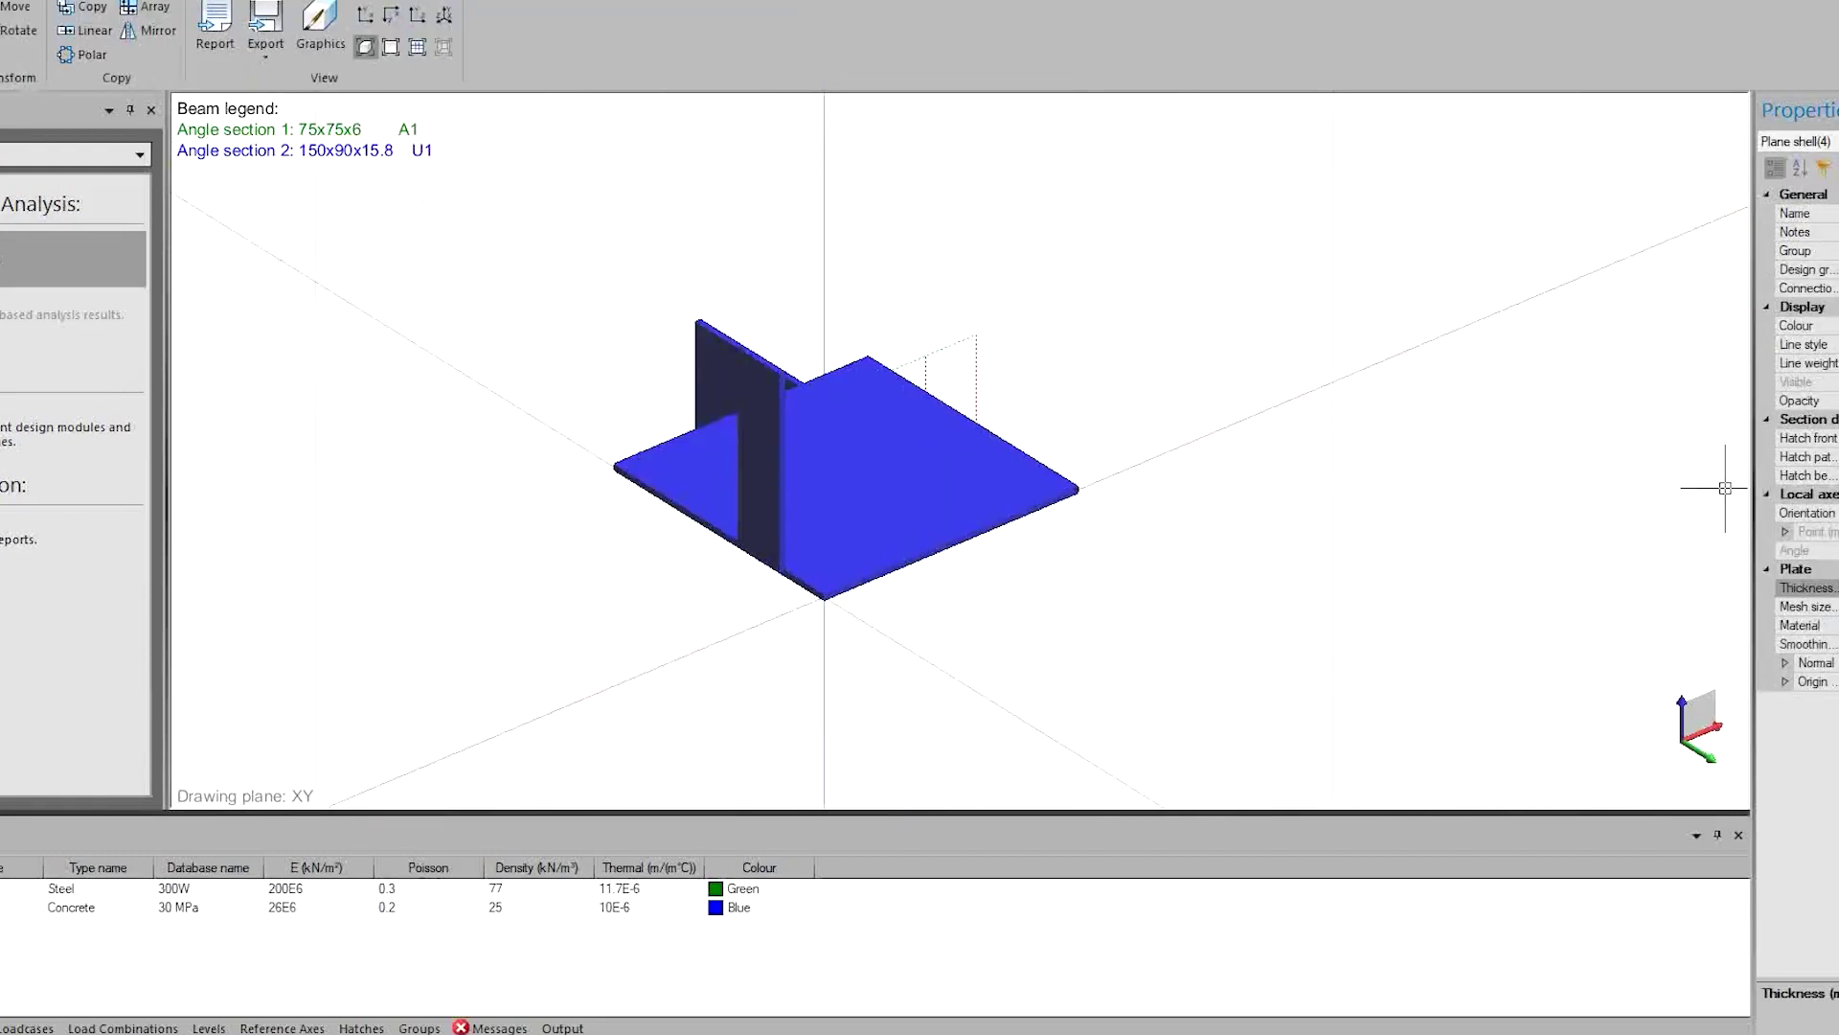
key("Escape")
Select only the three upright plane shells, leaving out the horizontal slab, and reduce their plate thickness.
scroll(765, 361, "up", 4)
left_click(853, 420)
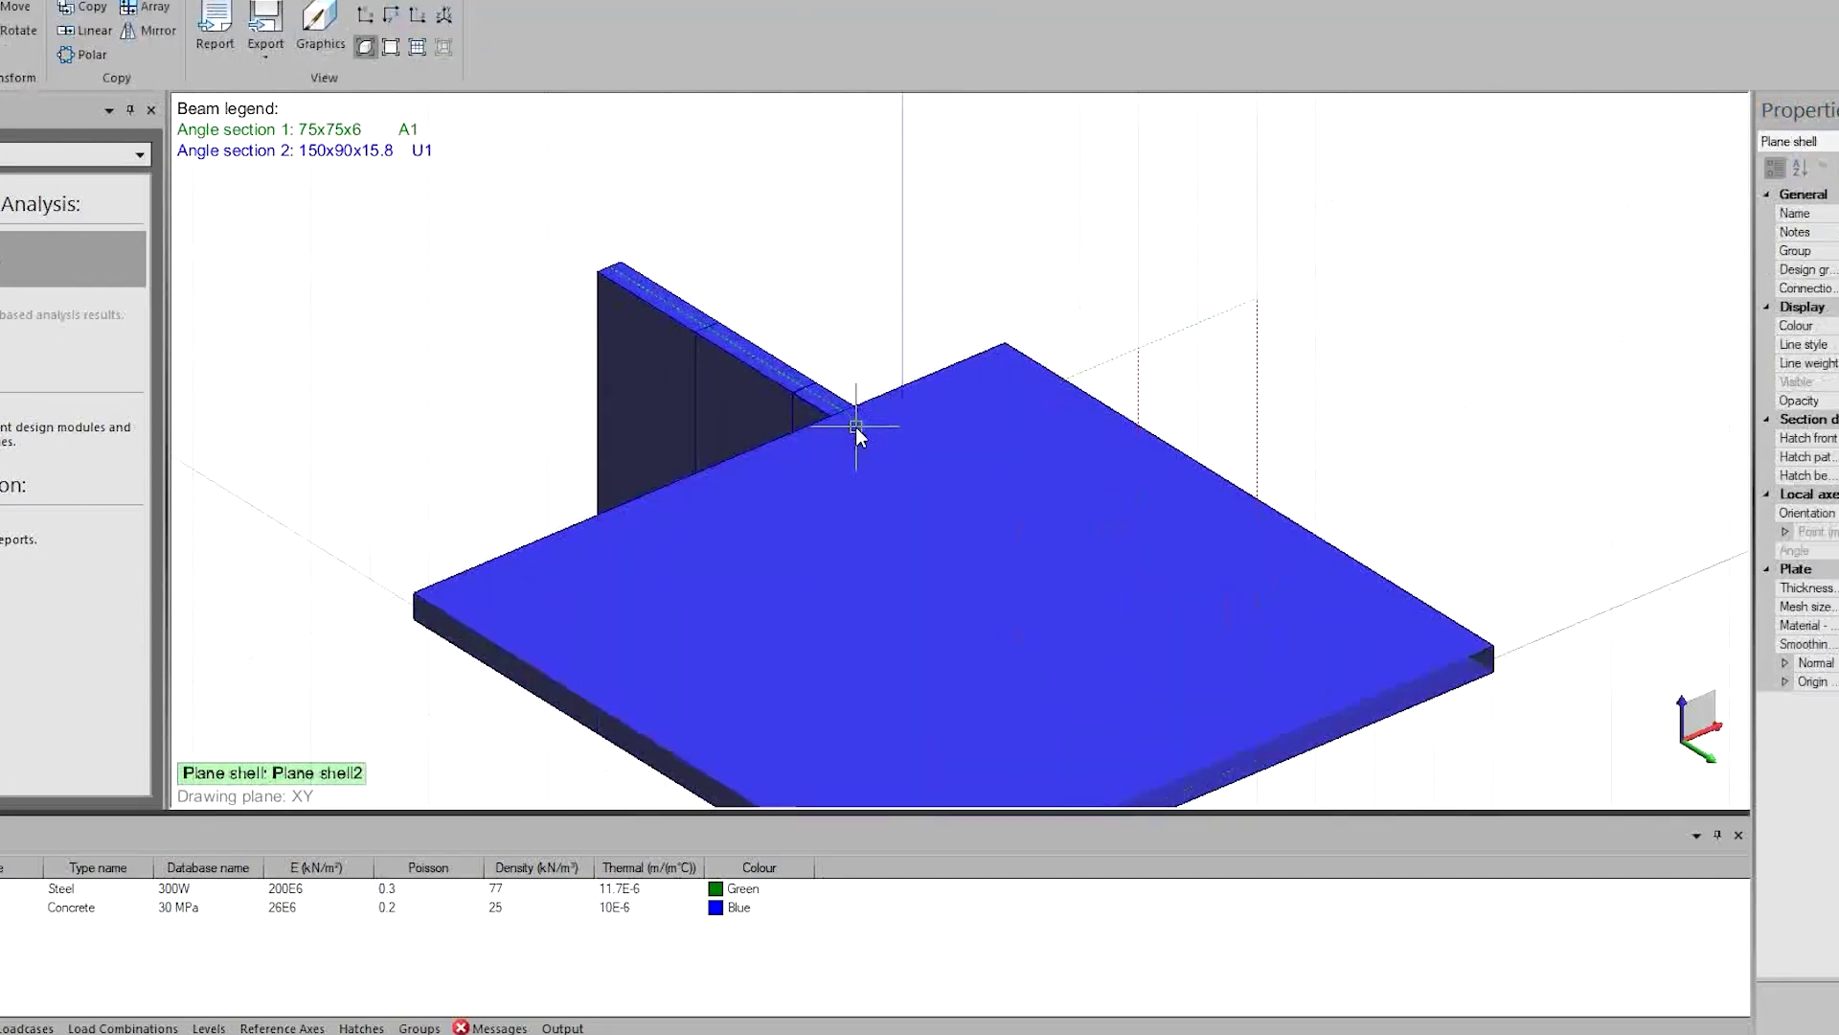
key("Escape")
left_click(830, 392)
left_click(749, 339)
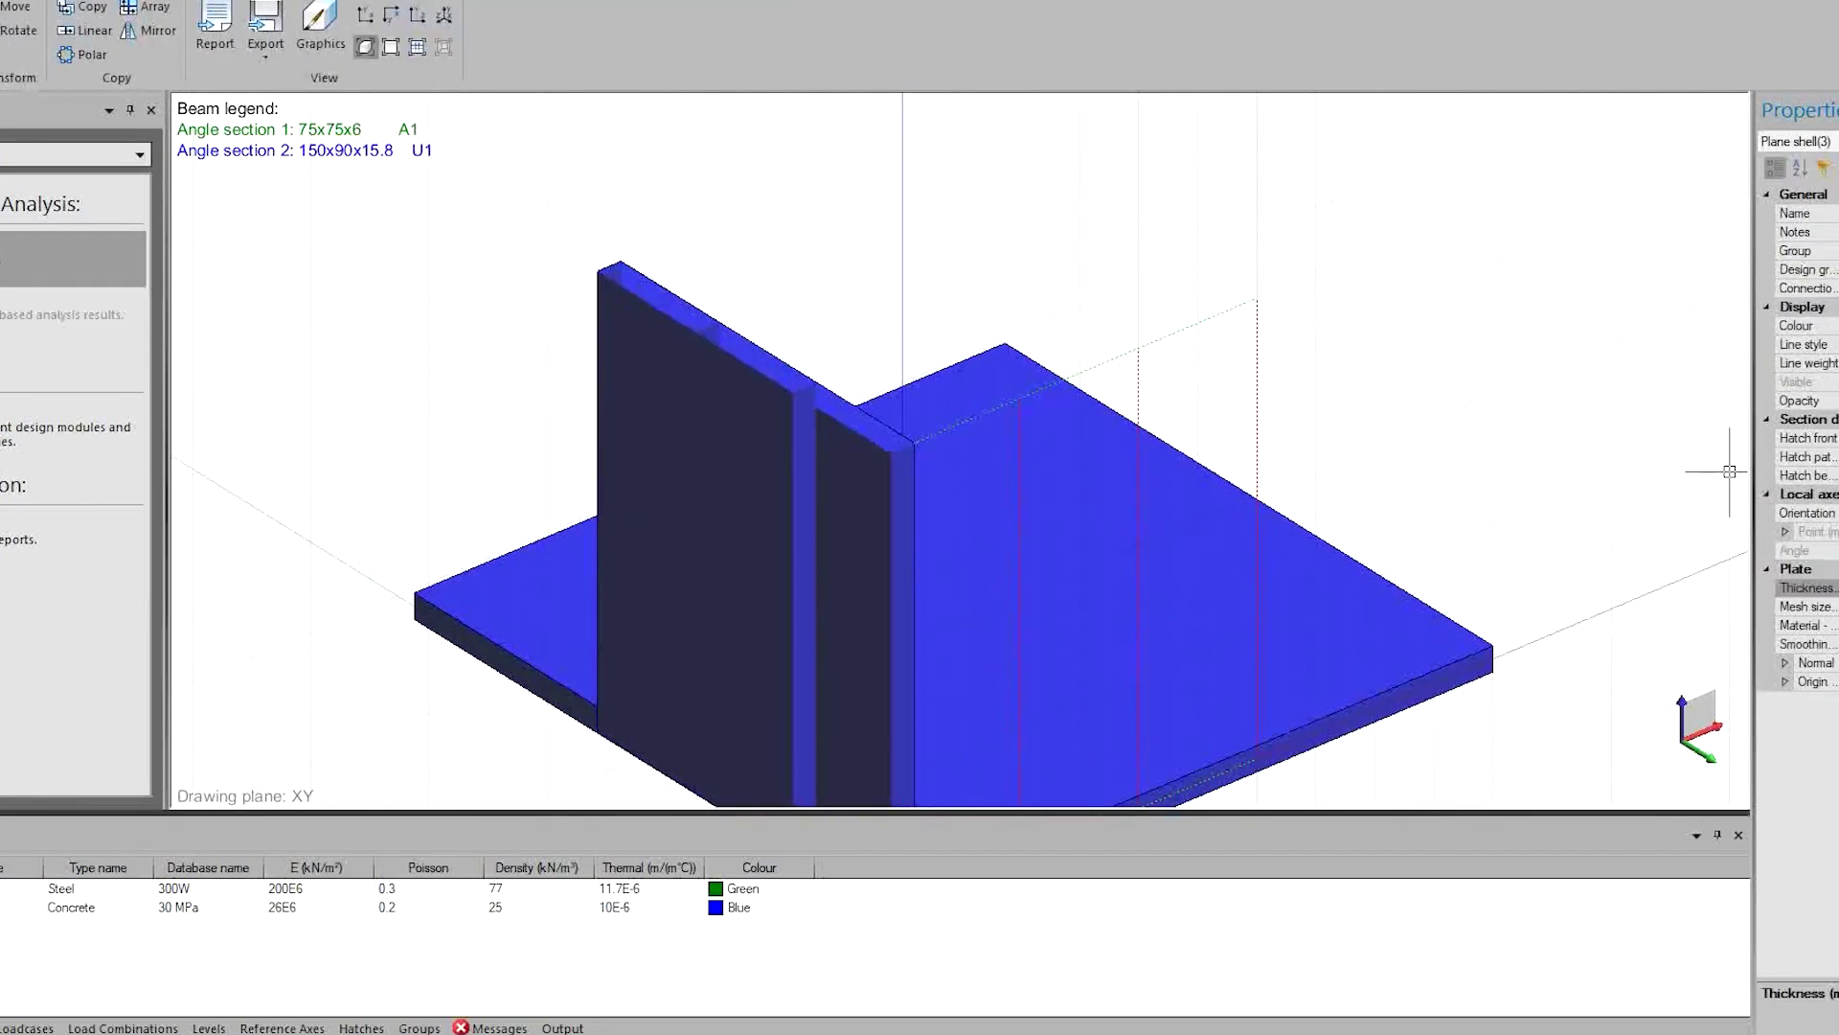
Set the material of the upright plane shells and assign 300W (Material 1) to the angle sections.
left_click(1809, 625)
scroll(1383, 415, "down", 4)
key("Escape")
middle_click_drag(1290, 538, 1226, 659)
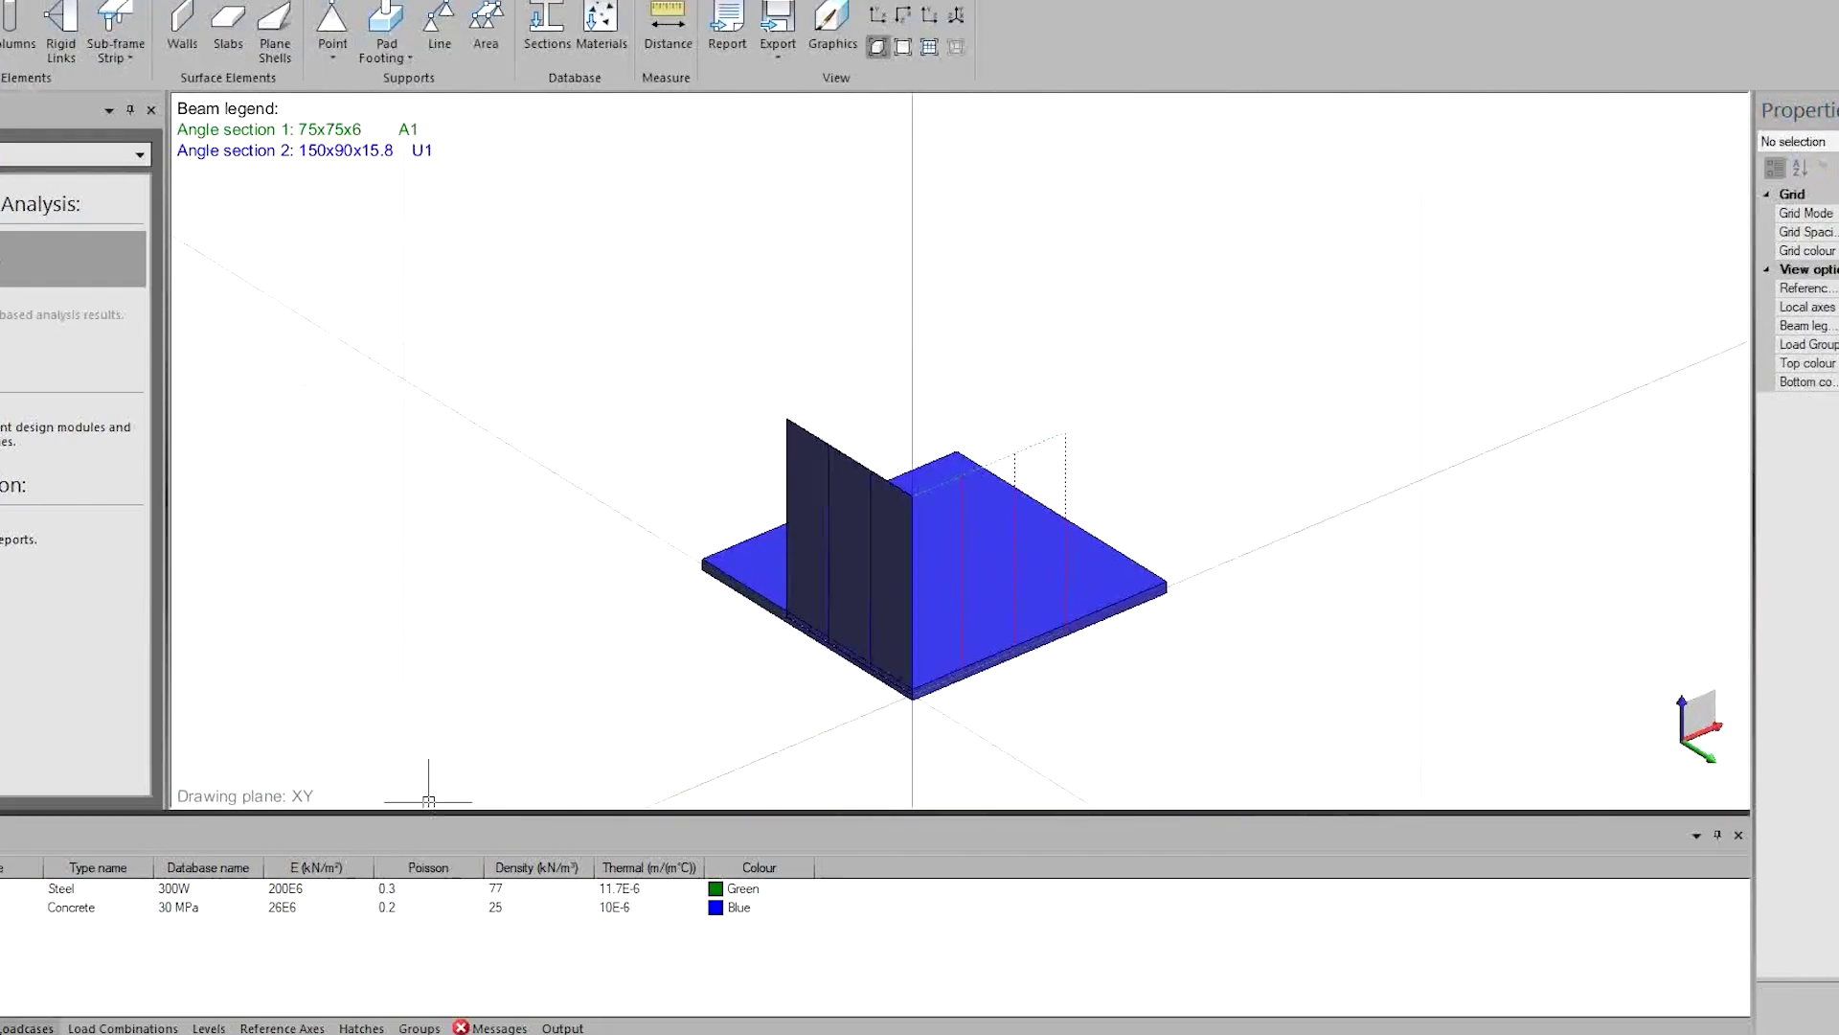
left_click(1028, 891)
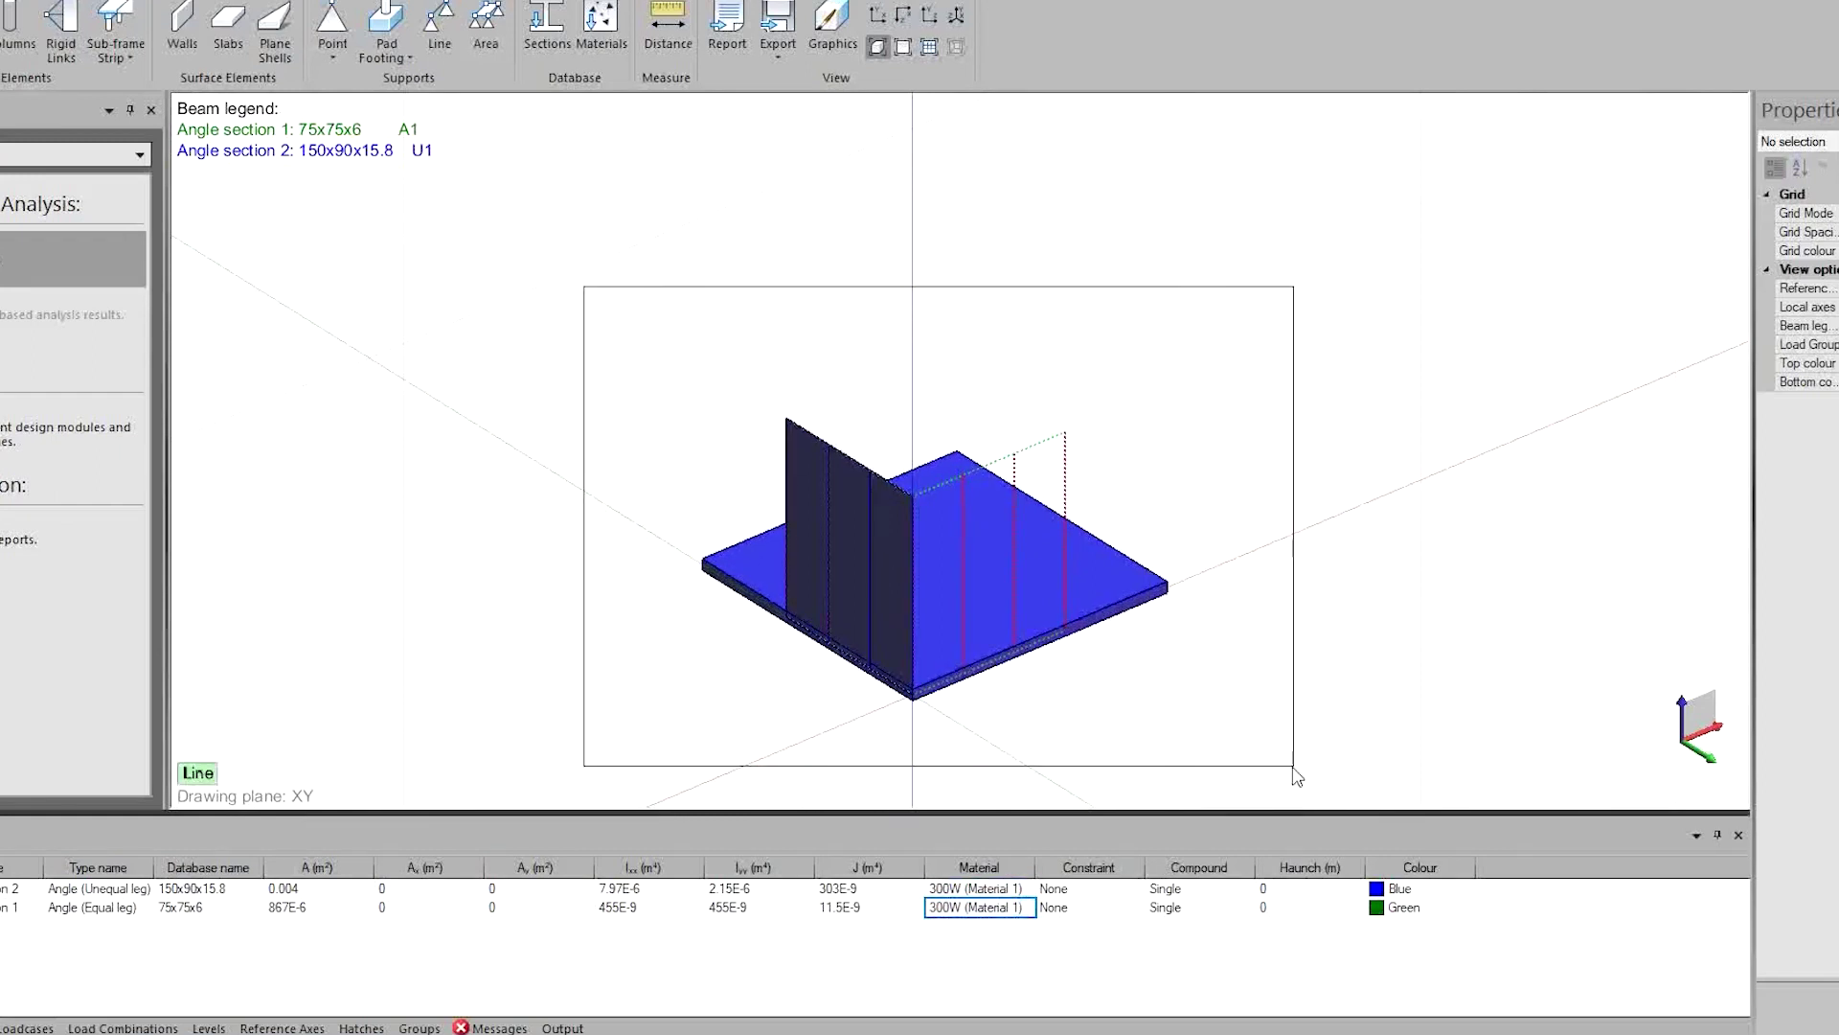
Filter the full selection to the lines in group Sample Model_150x90x16UA and convert them to beams.
key("ctrl+a")
left_click(1823, 168)
left_click(750, 360)
left_click(1074, 406)
left_click(1157, 634)
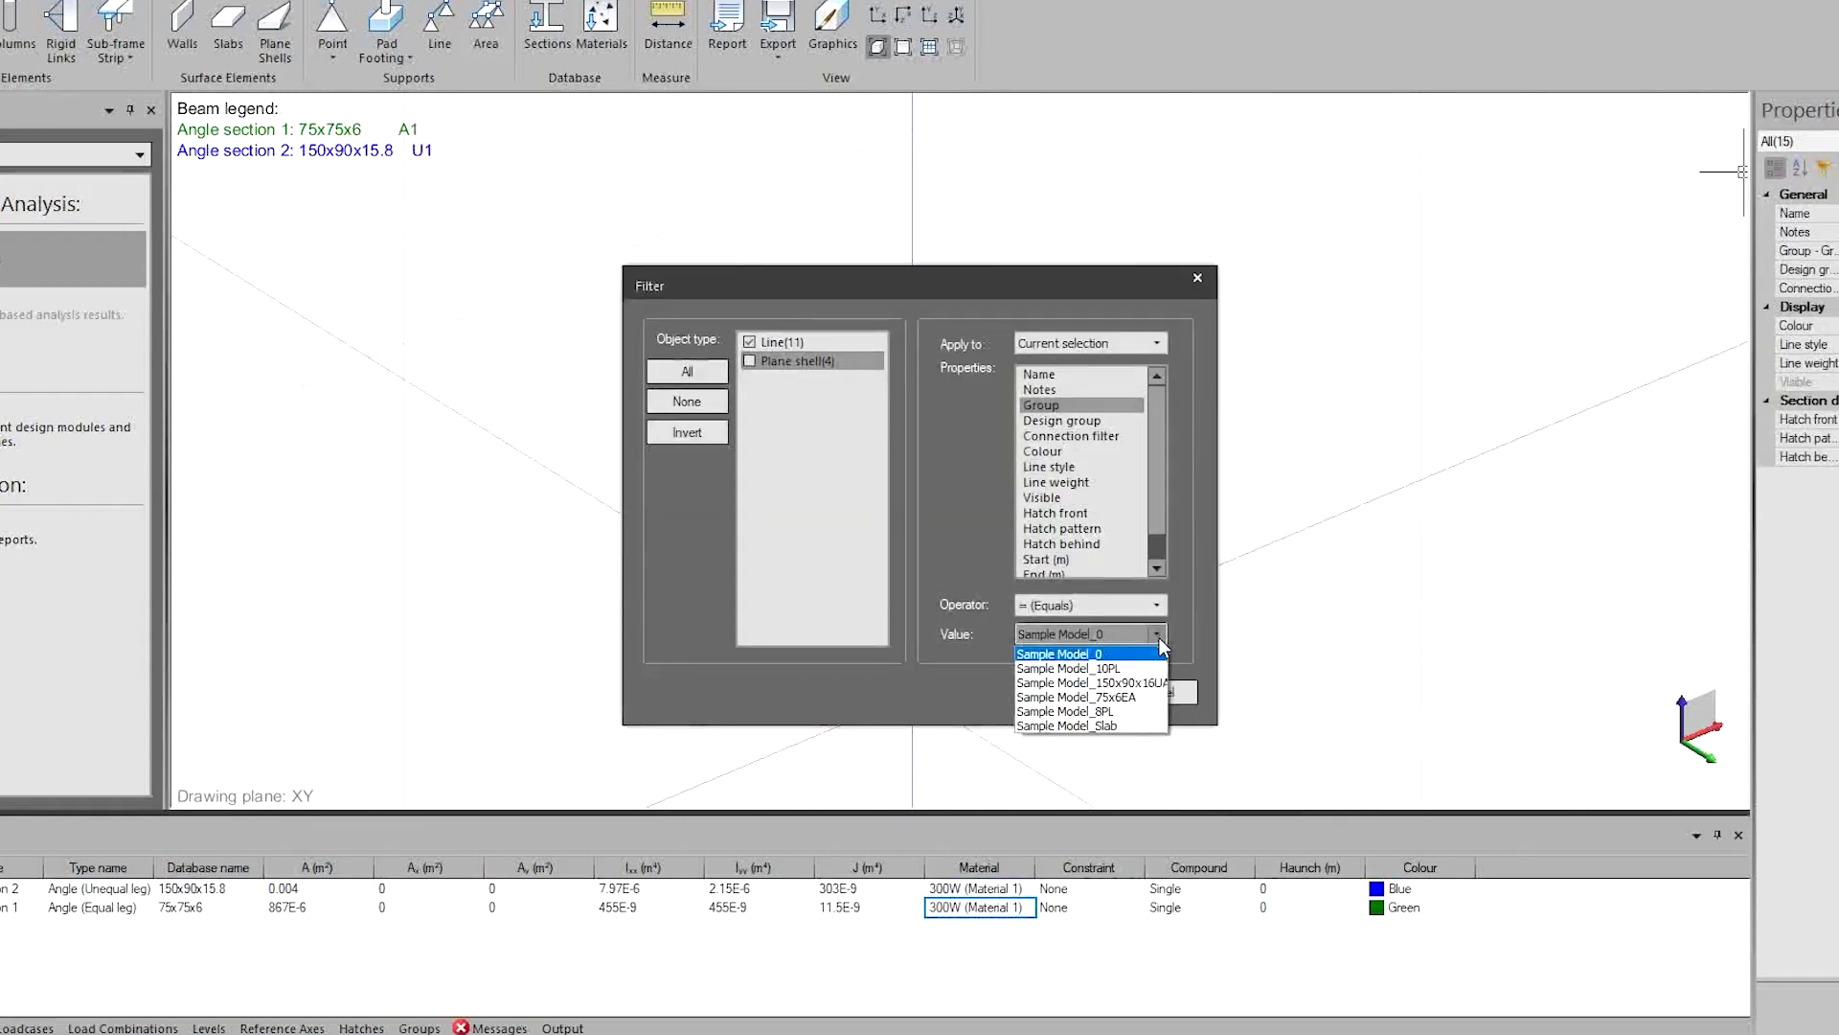
left_click(1137, 684)
left_click(1067, 694)
right_click(1067, 468)
left_click(1109, 482)
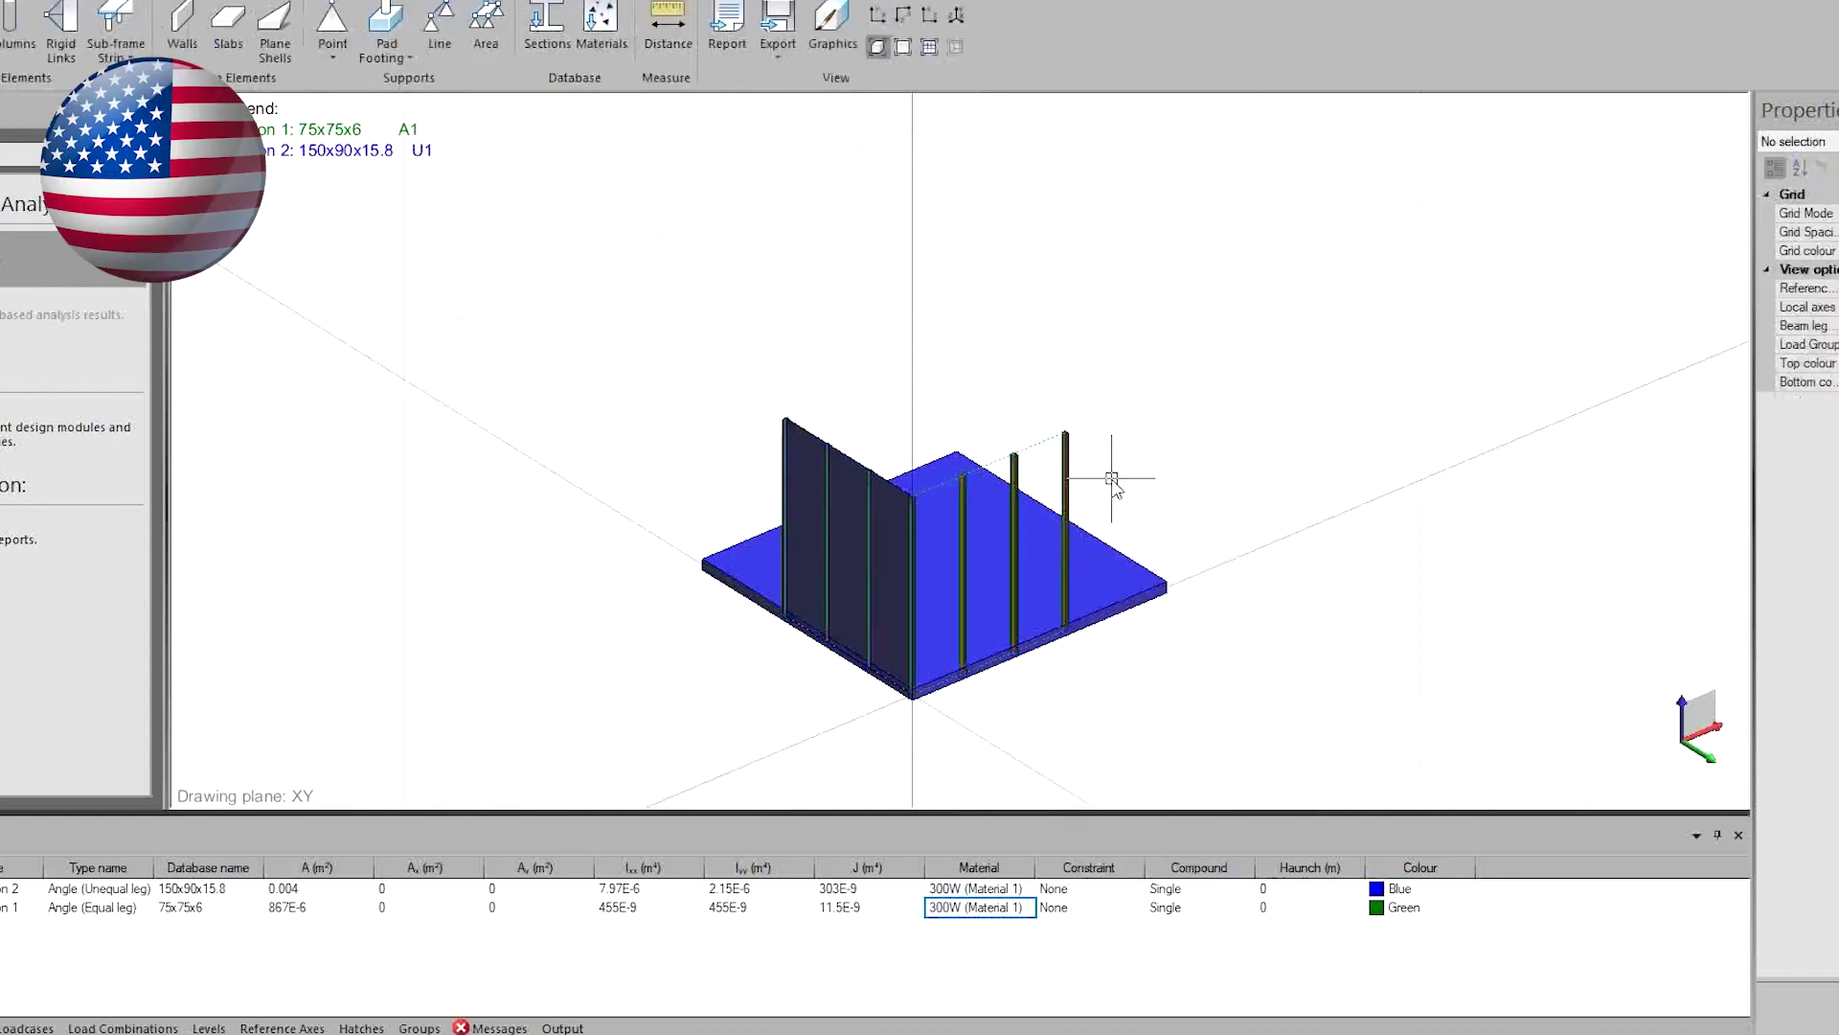
Filter the full selection down to the beams only and assign them the 150x90x15.8 angle section.
key("ctrl+a")
left_click(1822, 168)
left_click(750, 358)
left_click(750, 378)
left_click(1067, 691)
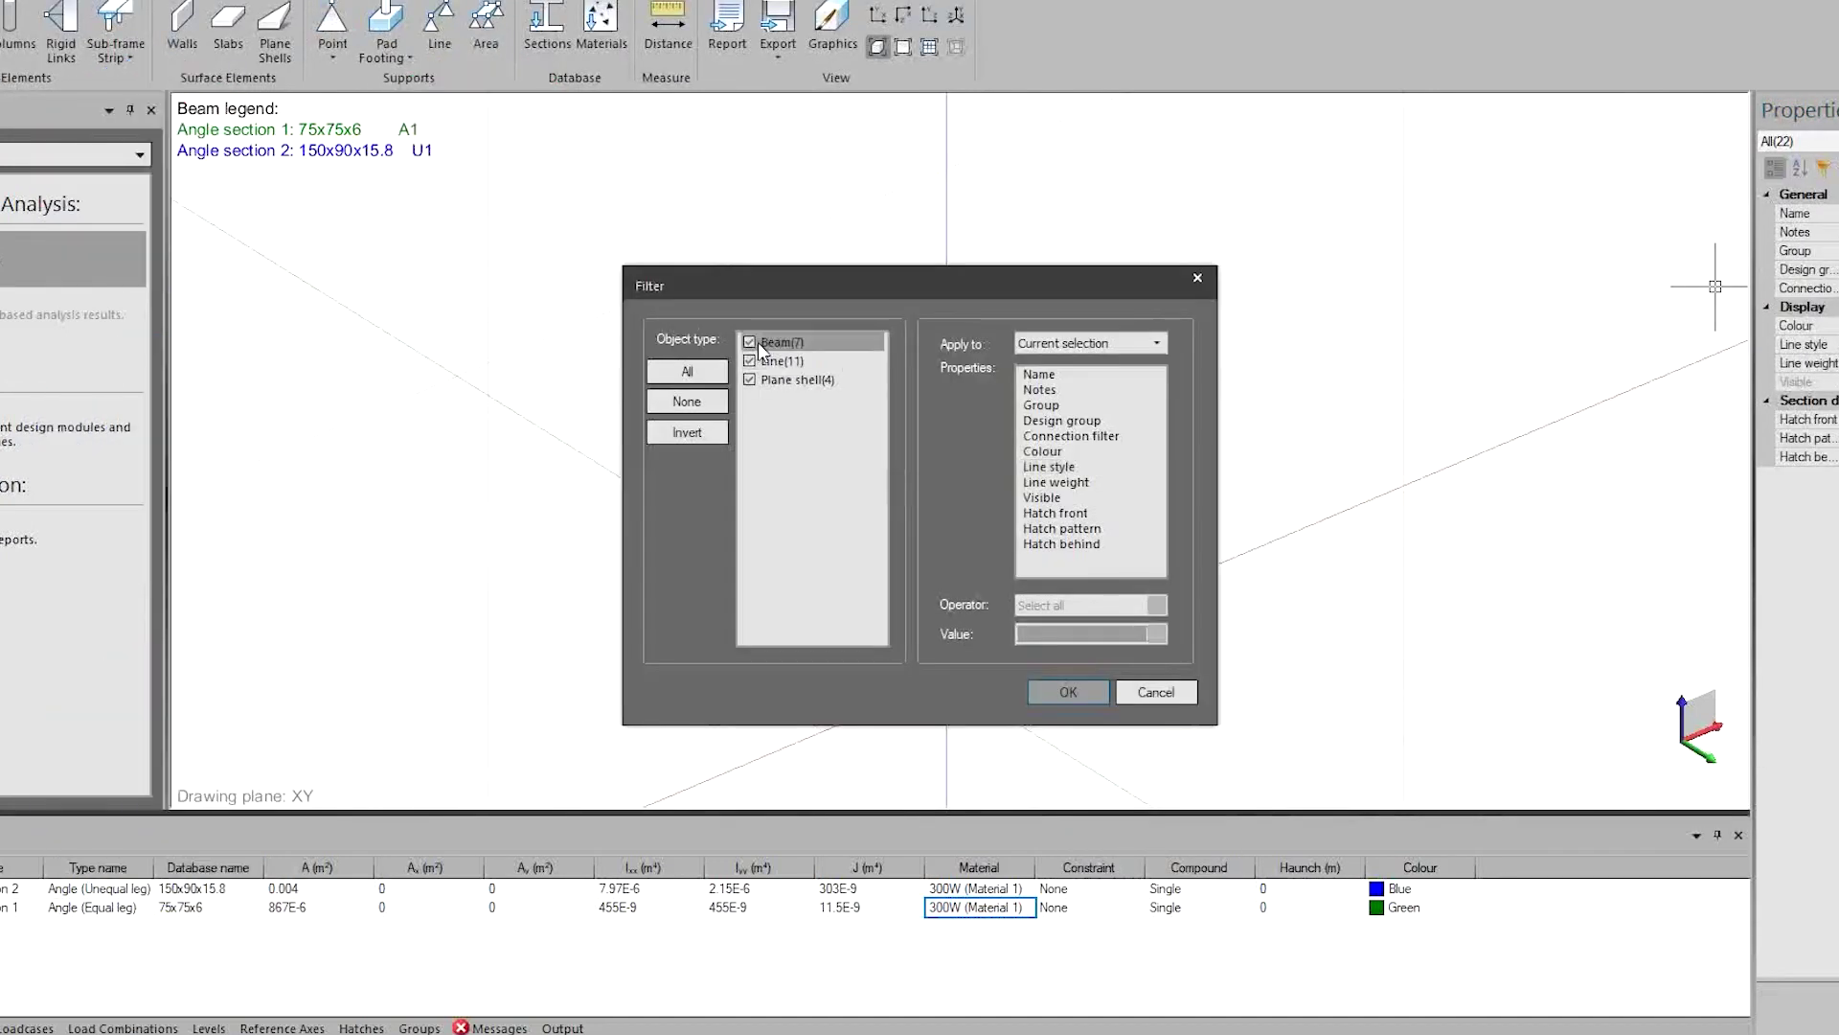
Filter the full selection to the lines meant for the 75x75x6 equal-leg angle and convert them to beams.
left_click(1157, 633)
left_click(1102, 669)
left_click(1067, 692)
scroll(1153, 478, "up", 1)
right_click(1116, 457)
left_click(1173, 472)
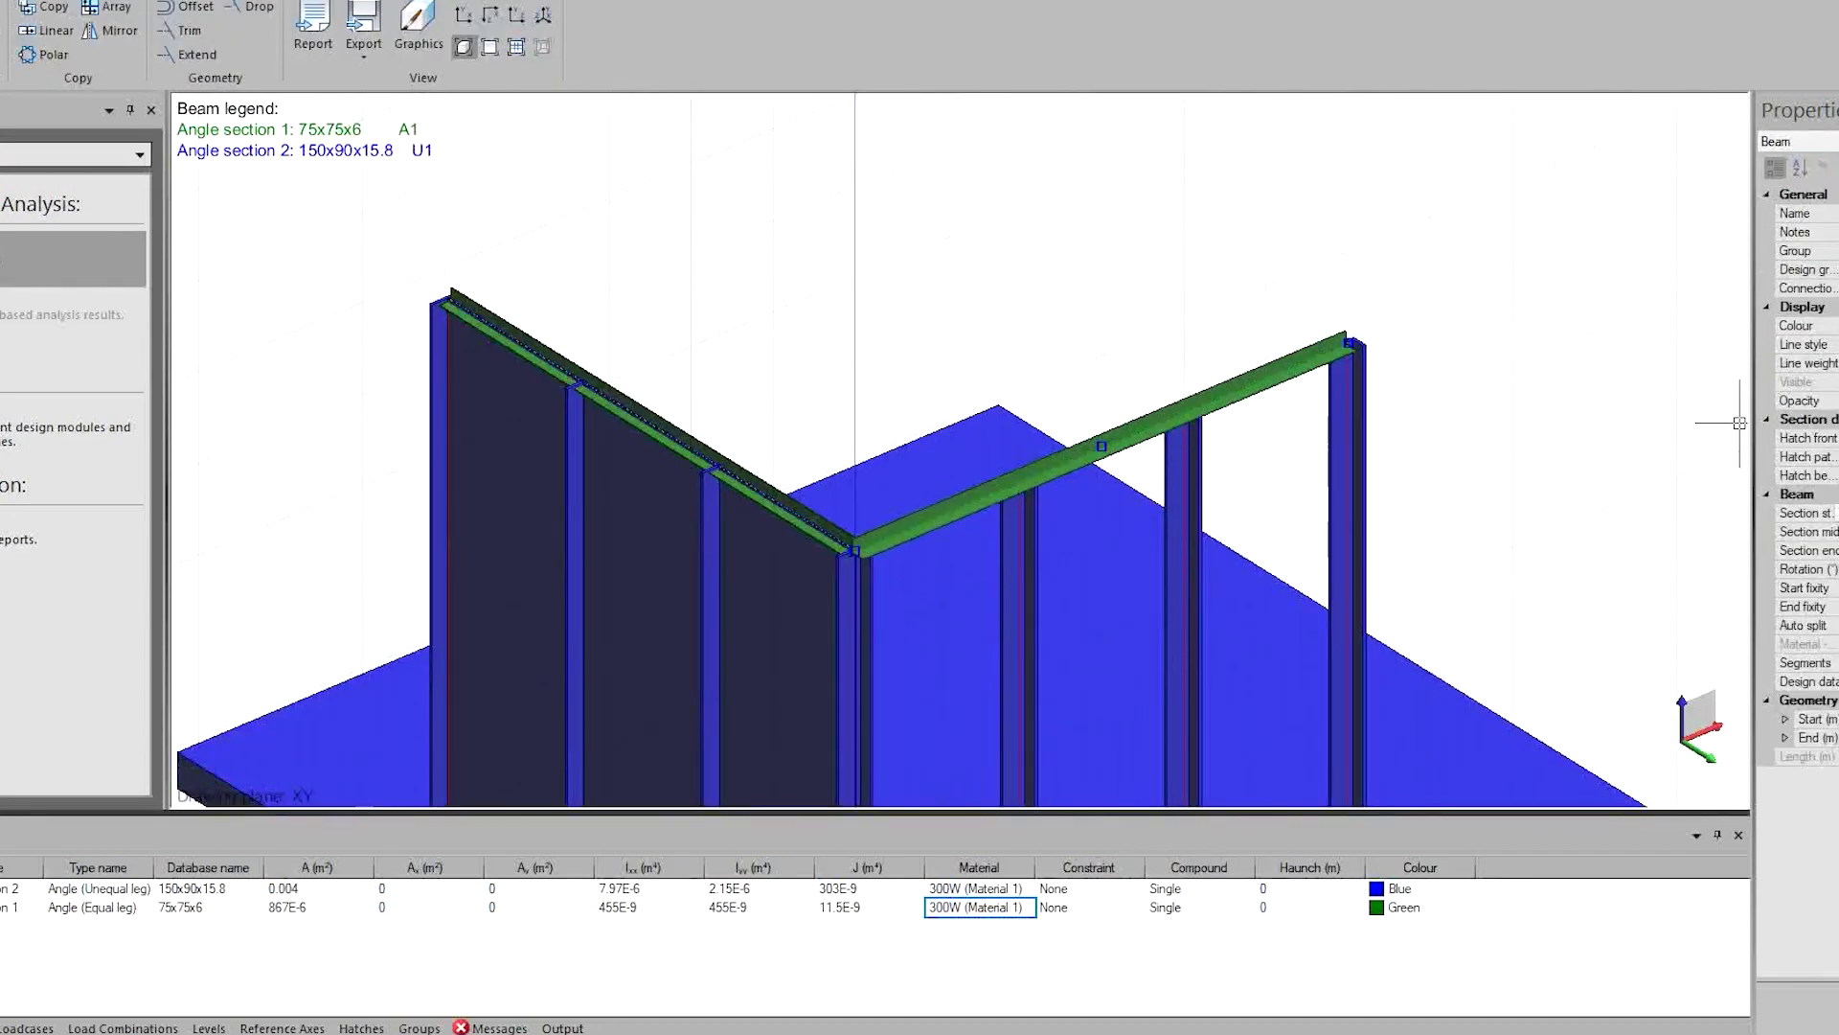
Draw a wall along the slab edge opposite the upright plates and apply a wall distributed load of 1.000 to it.
scroll(1177, 383, "down", 5)
key("Escape")
mouse_move(1446, 469)
middle_mouse_down("shift")
mouse_move(1220, 702)
mouse_move(1130, 700)
middle_mouse_up("shift")
left_click(202, 43)
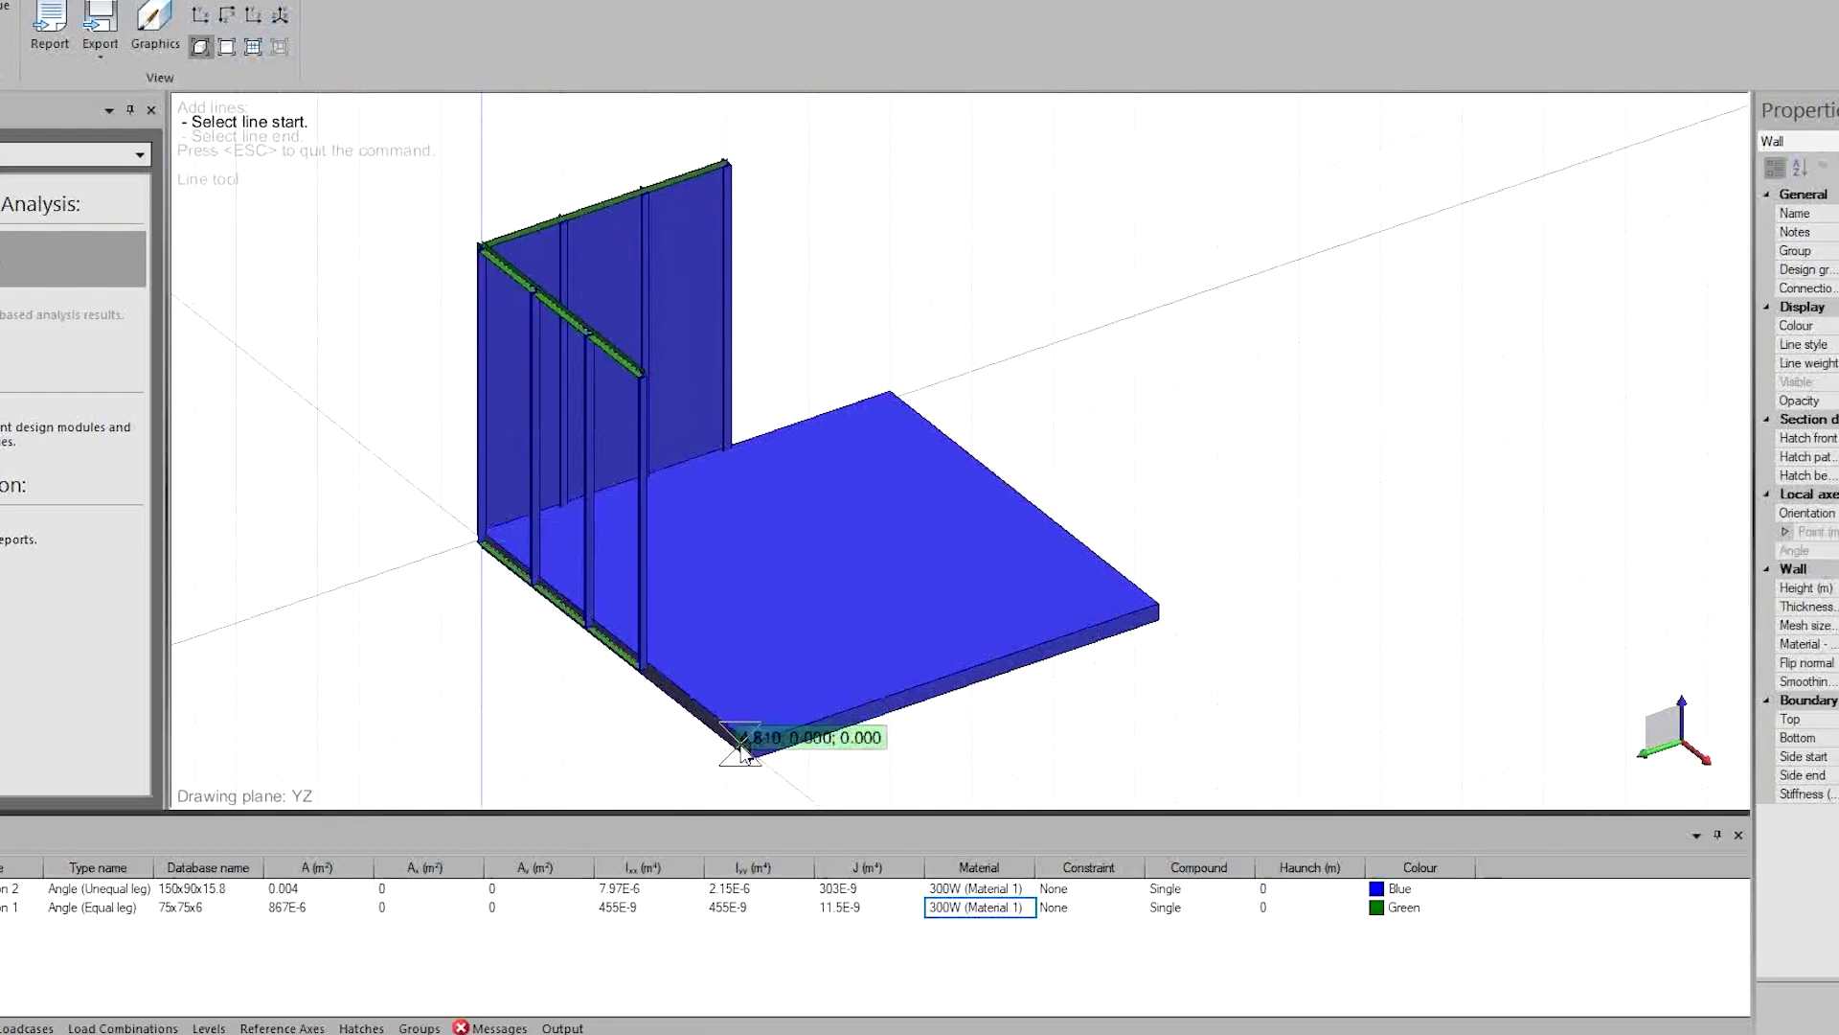
left_click(1160, 609)
key("Escape")
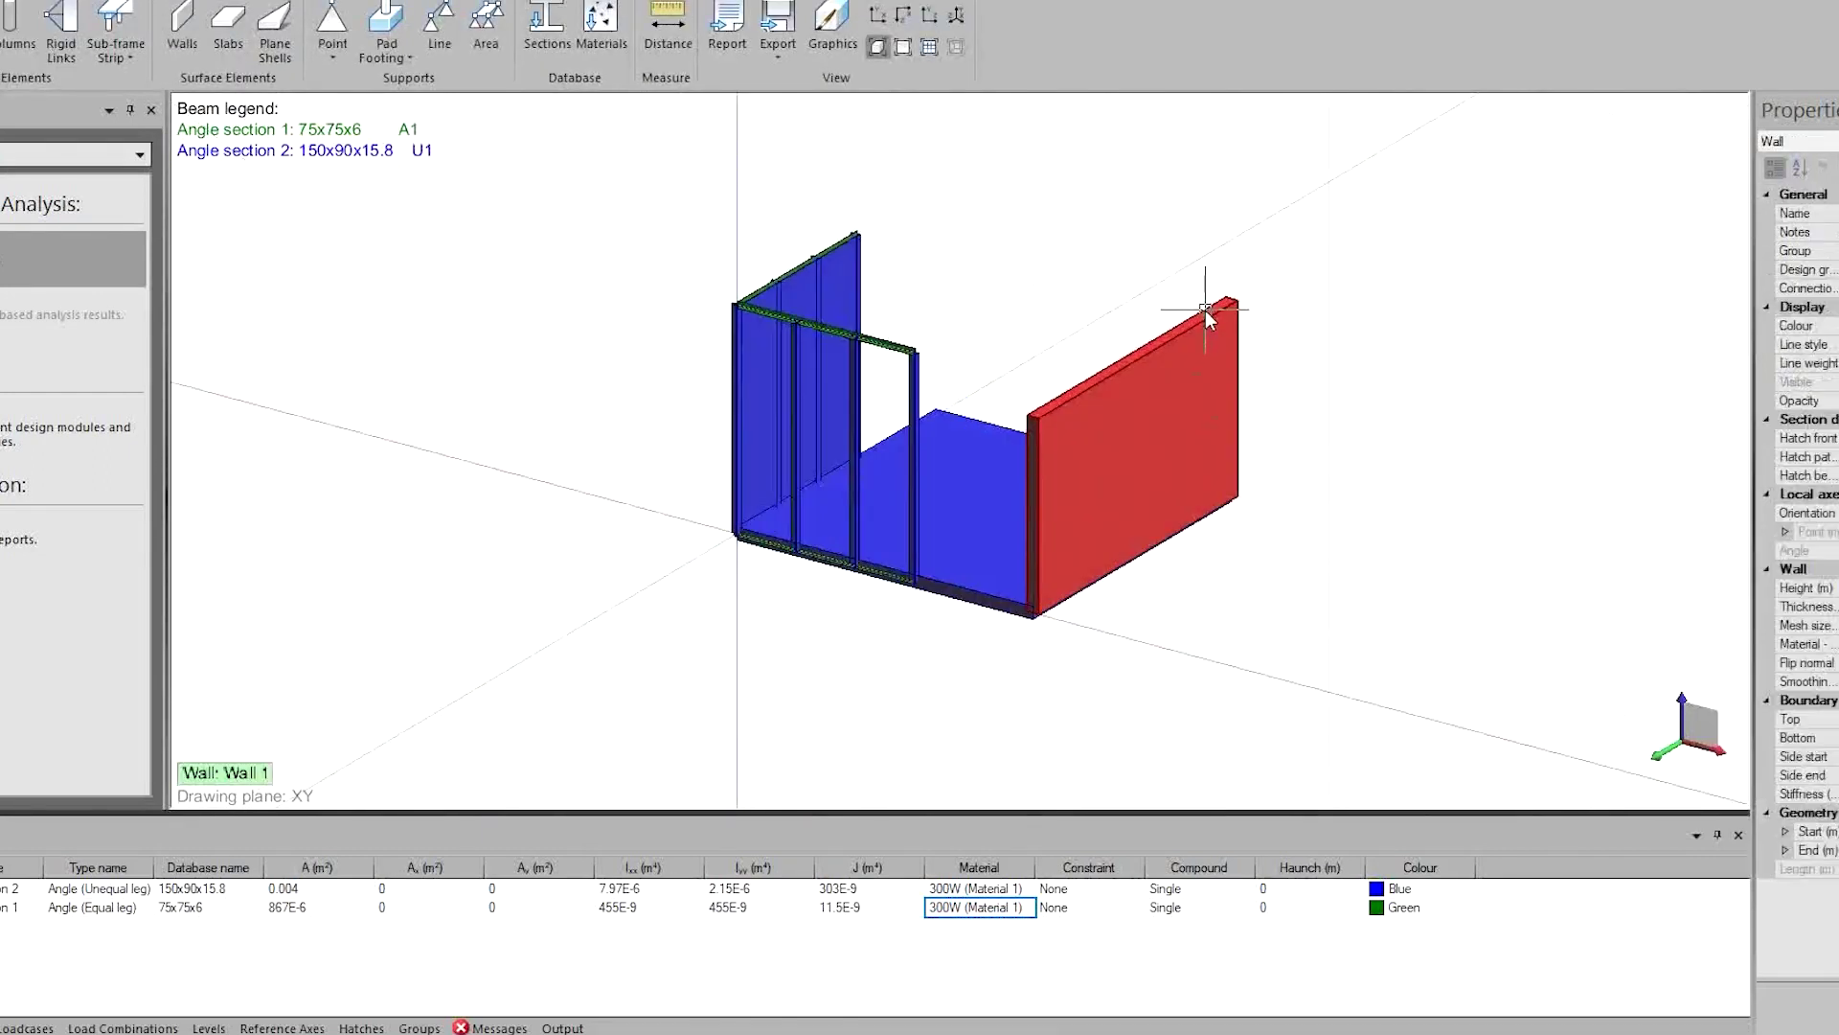
key("Return")
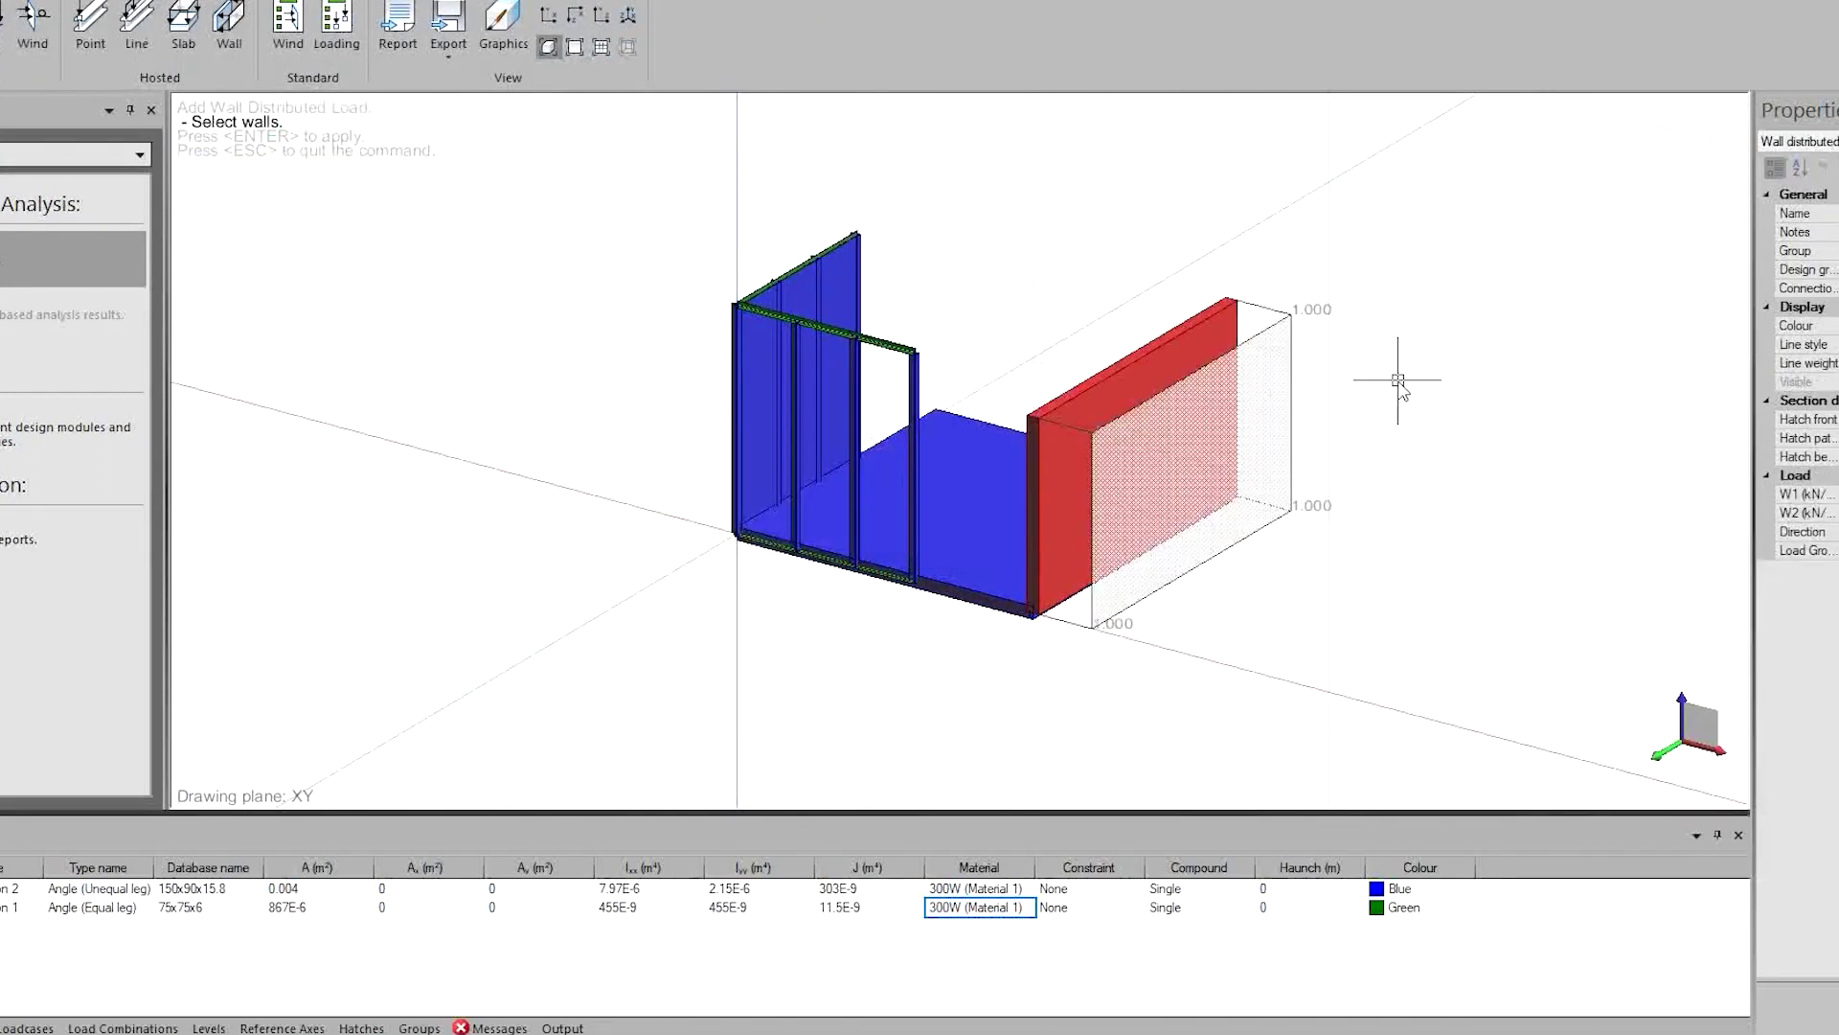